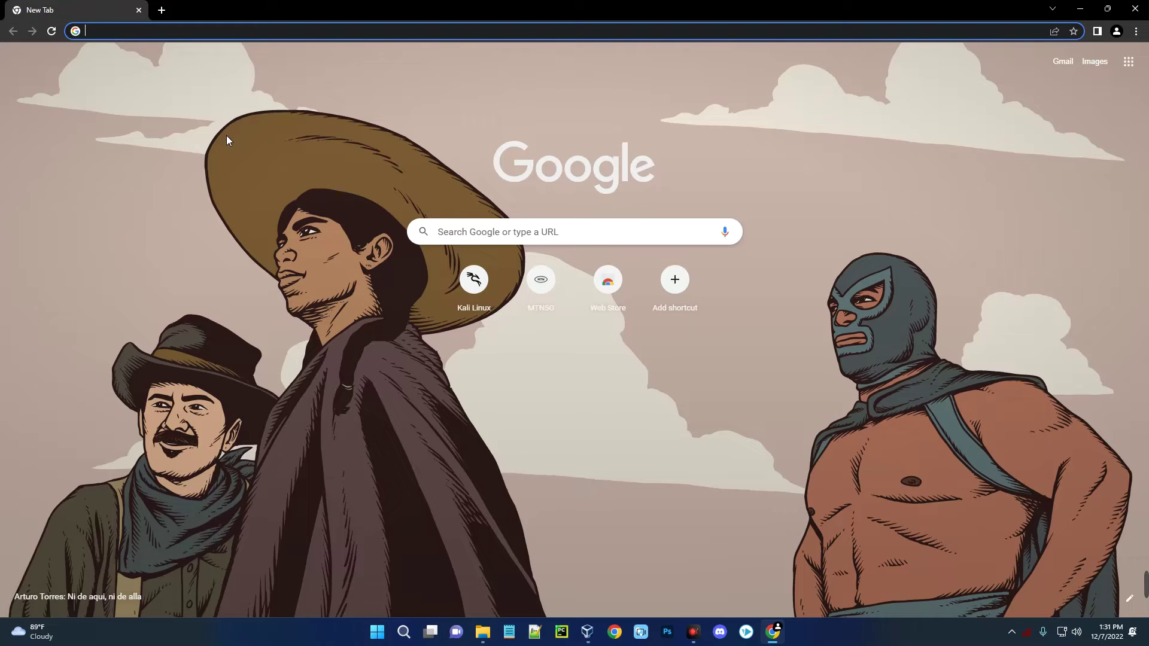
- Search Google in Chrome for 'download vmware'
type("d")
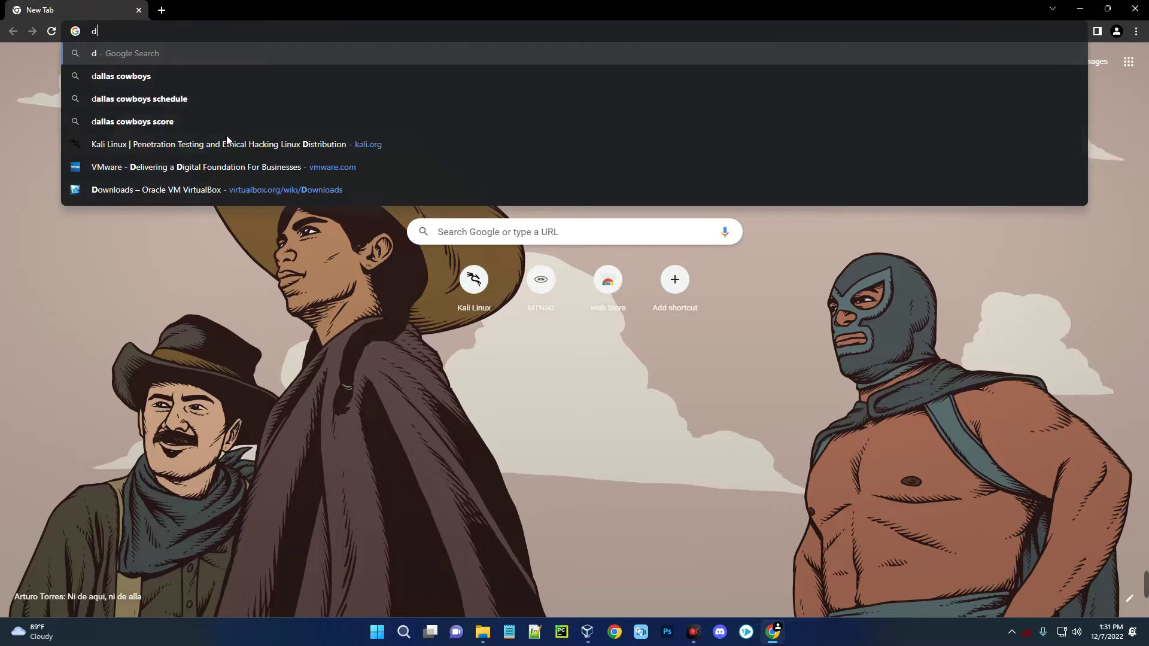
type("ownload vmware")
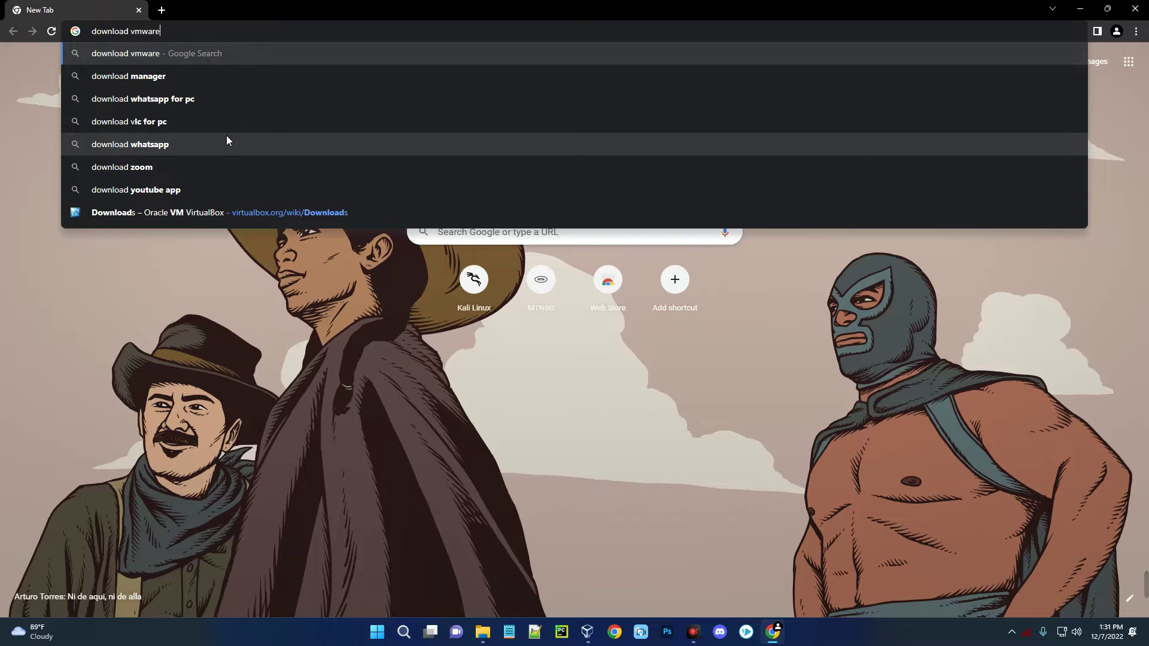
key("Return")
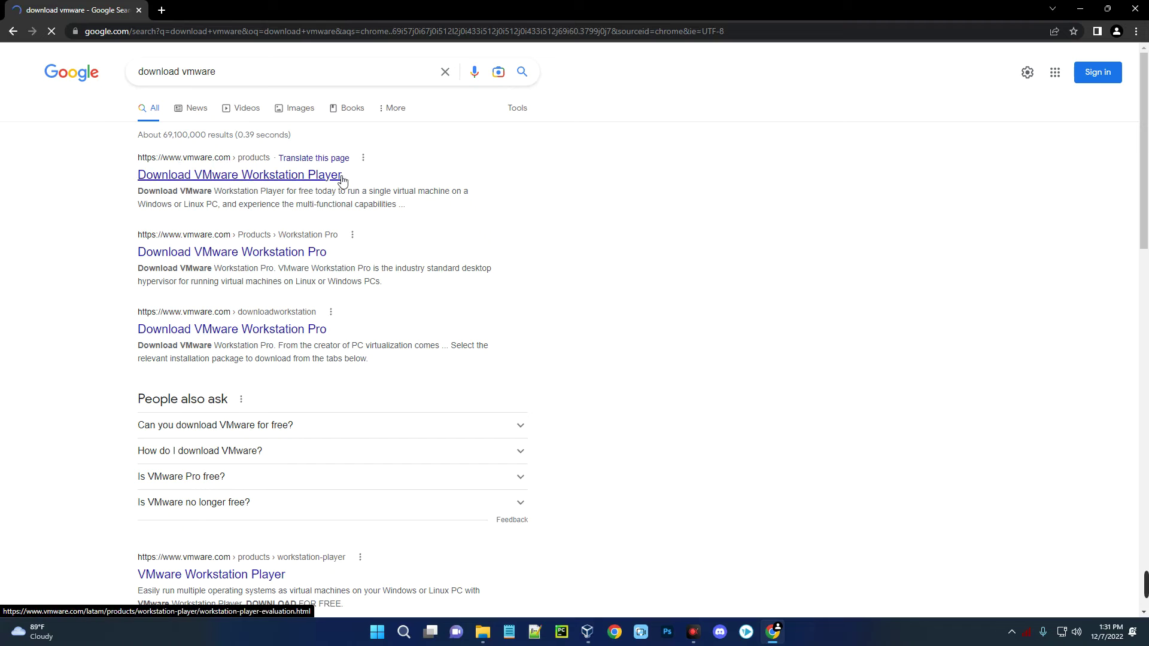
- Start the VMware Workstation 17 Player for Windows download from the VMware site
left_click(274, 180)
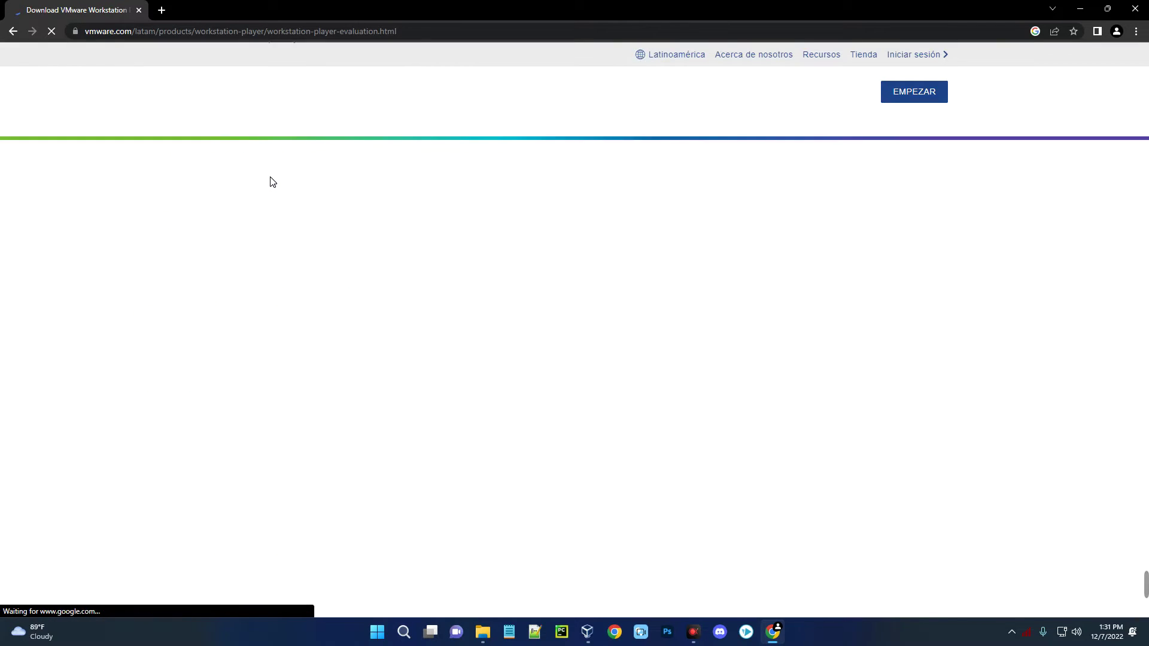
scroll(564, 238, "down", 1)
scroll(564, 238, "down", 3)
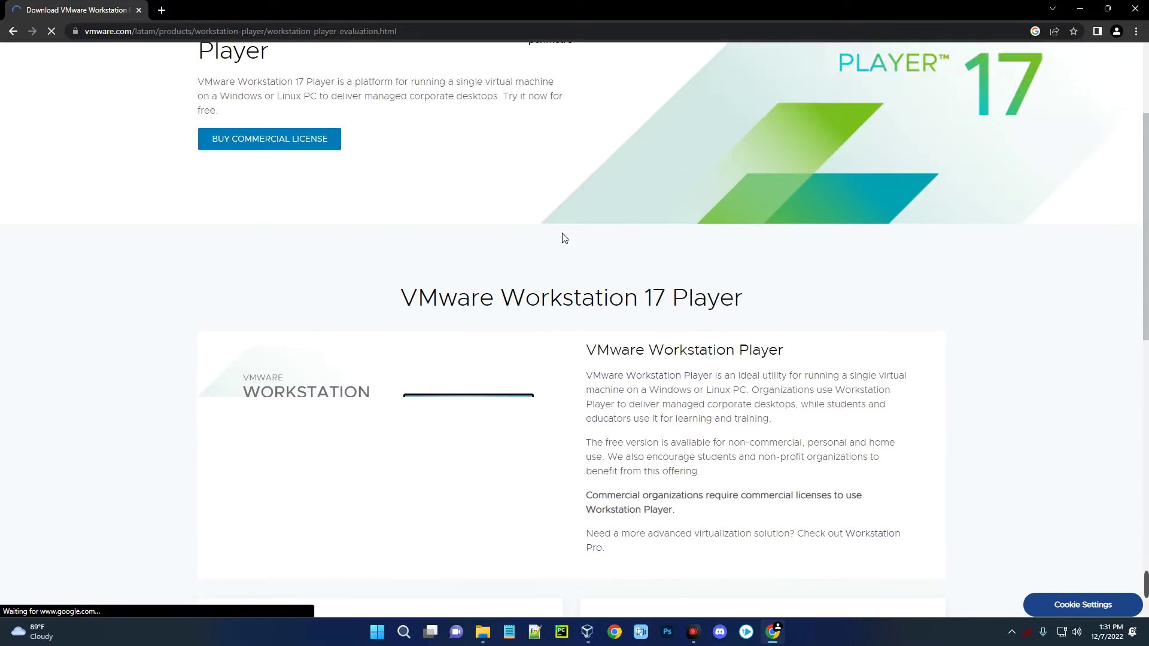
left_click_drag(411, 243, 744, 228)
left_click(729, 241)
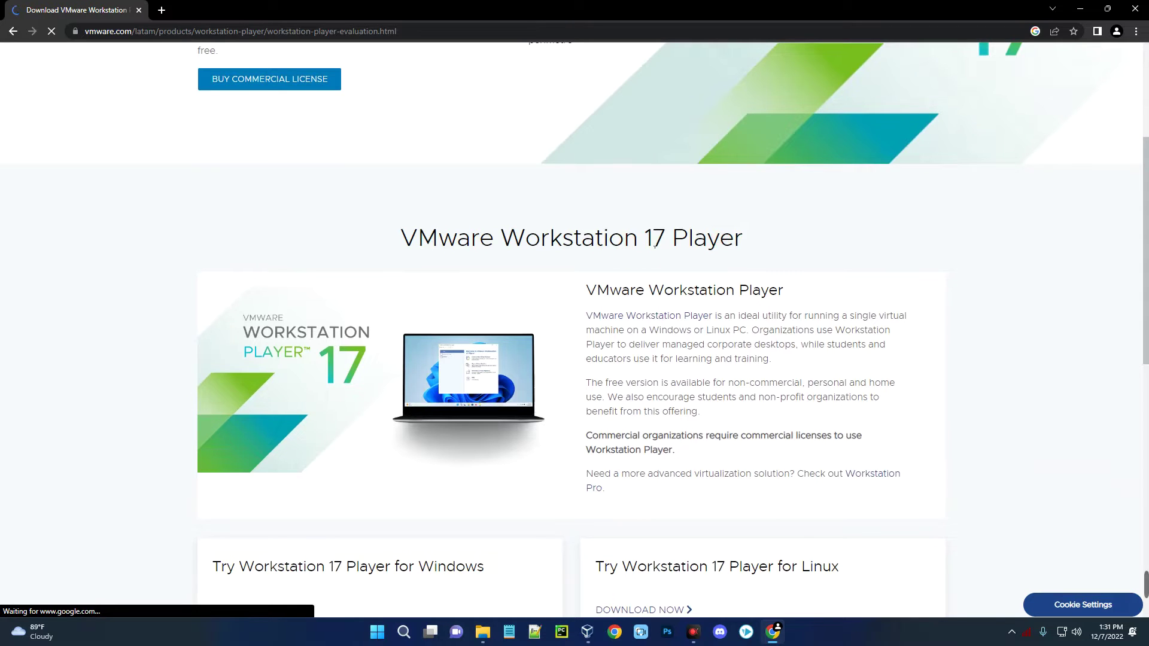
scroll(579, 275, "up", 1)
scroll(579, 275, "down", 6)
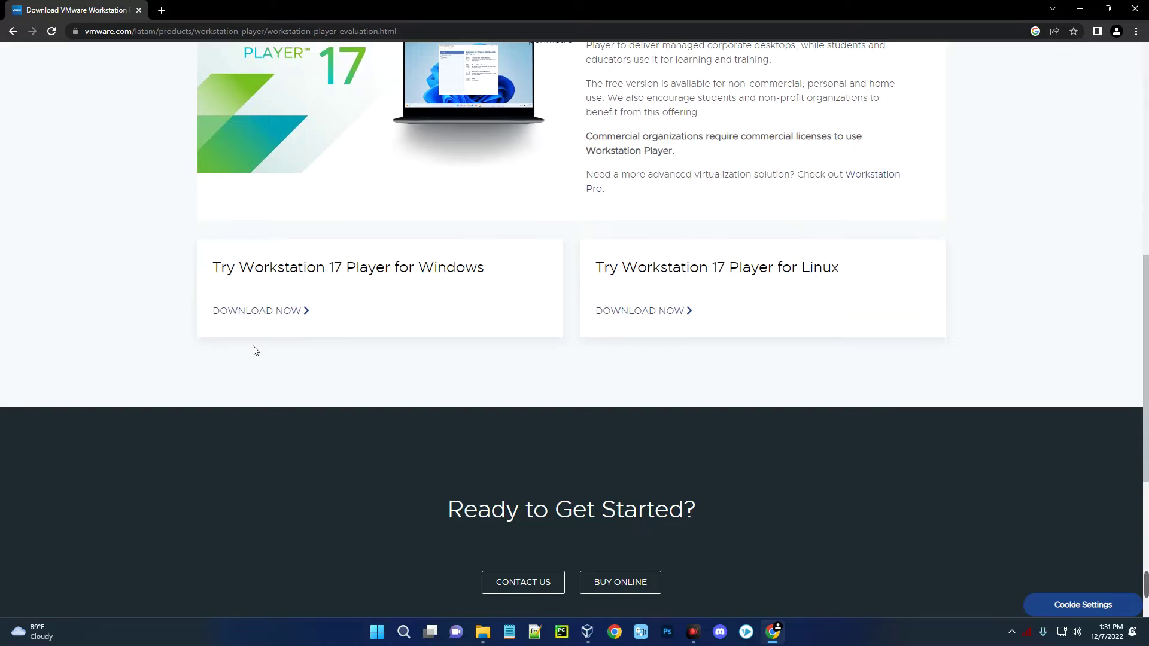
left_click_drag(212, 268, 493, 274)
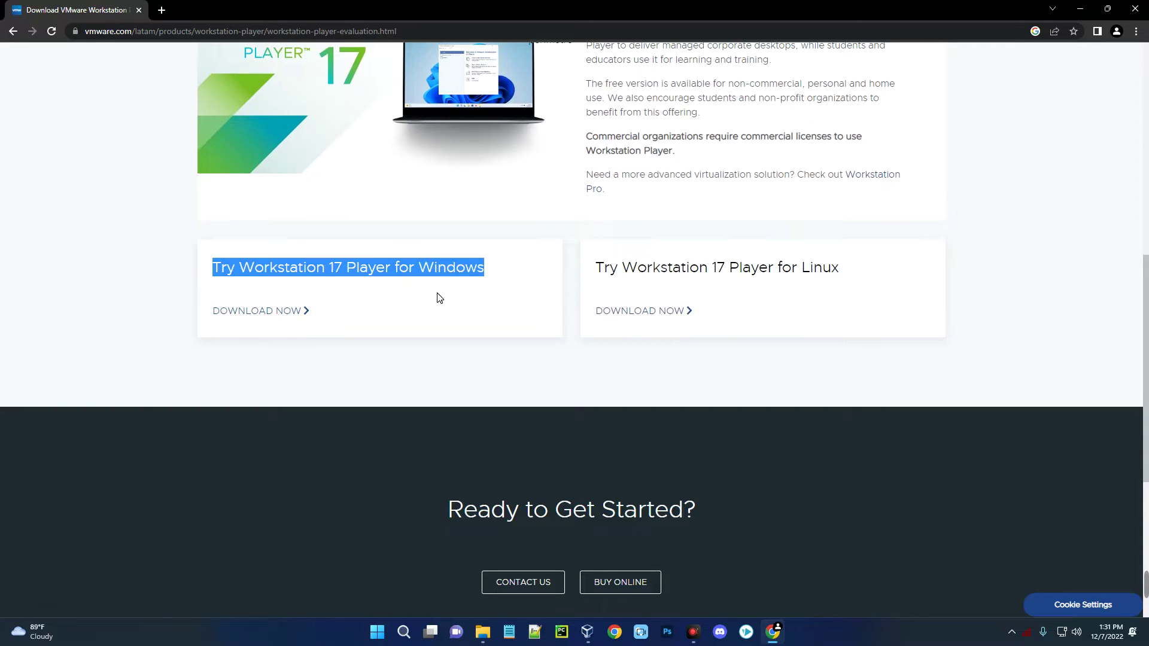
left_click(244, 322)
left_click(244, 317)
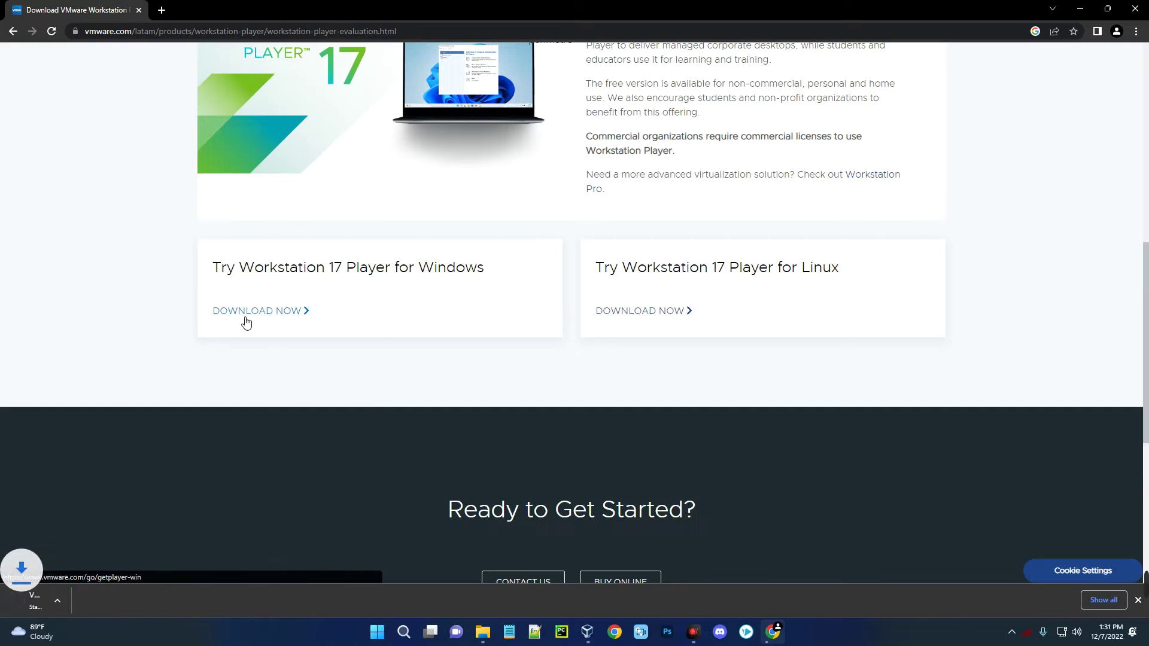
- Open a new blank Chrome tab
scroll(590, 434, "up", 6)
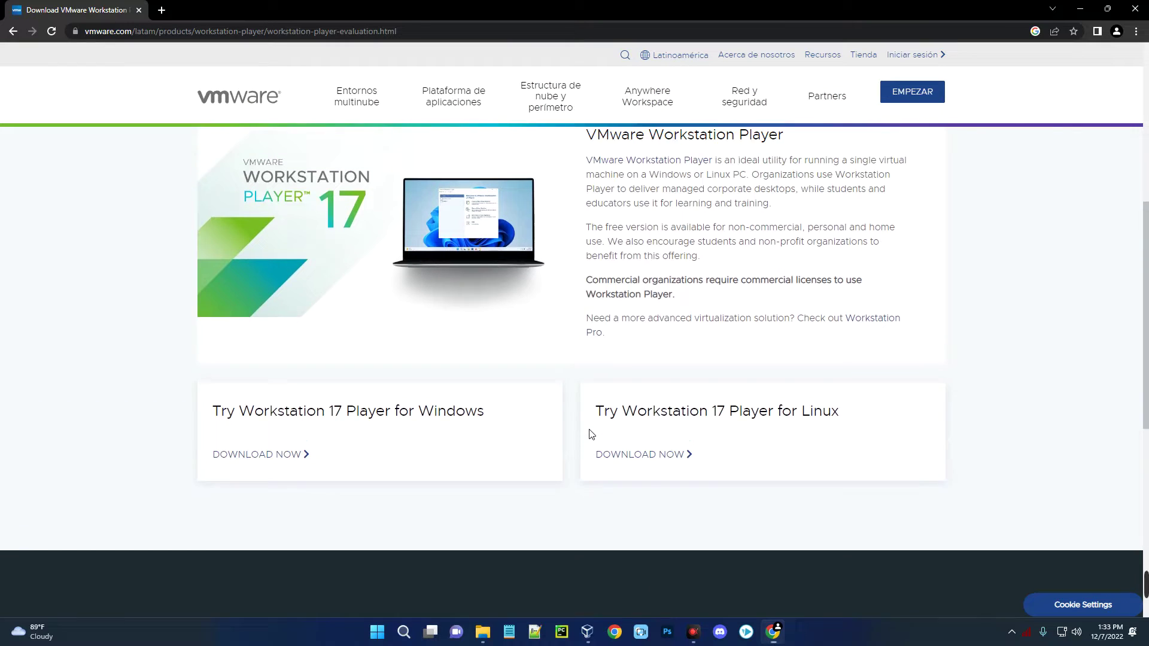
scroll(575, 440, "up", 3)
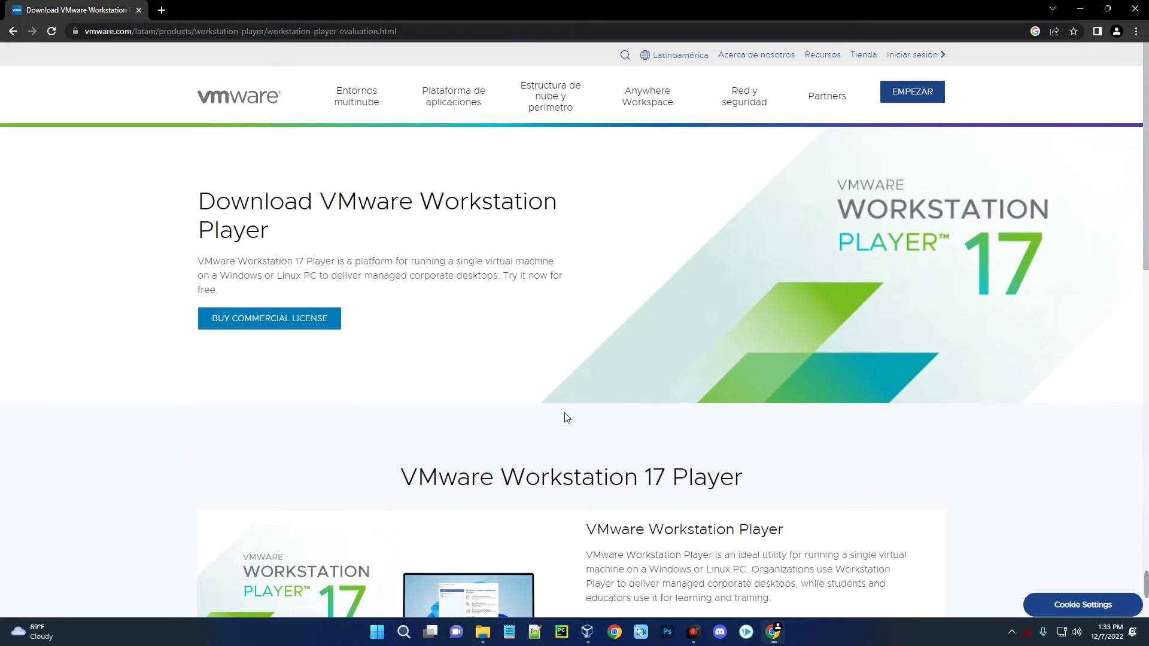
left_click(161, 10)
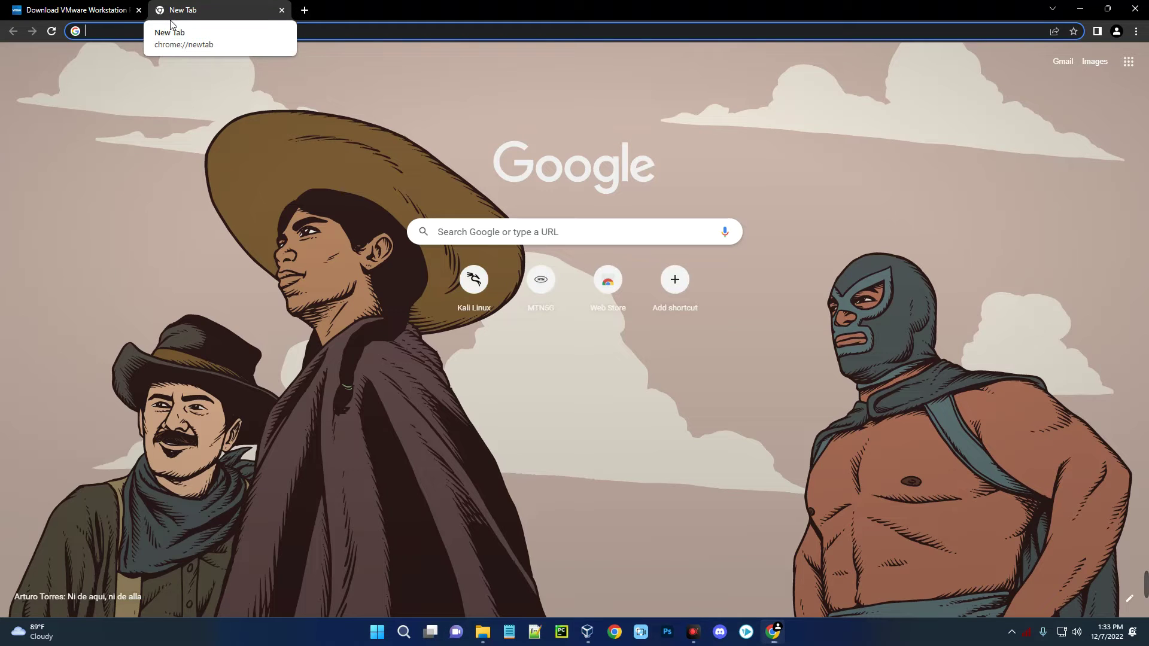
- Search for 'kali linux' and go to the official kali.org site
type("kali li")
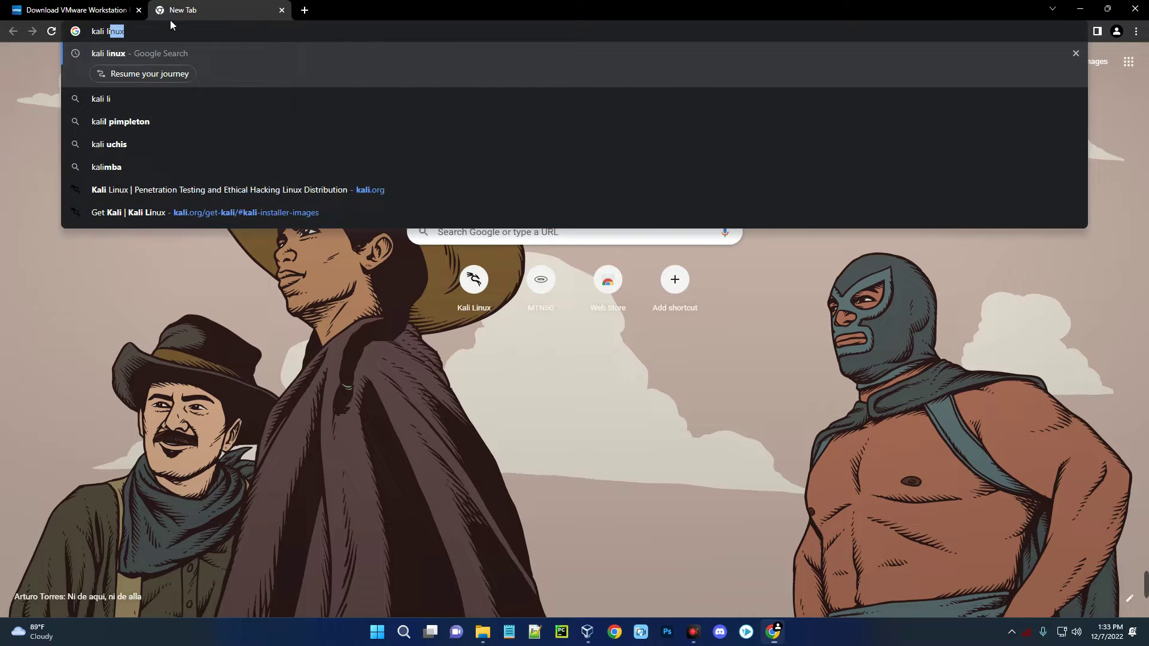
type("nux")
key("Return")
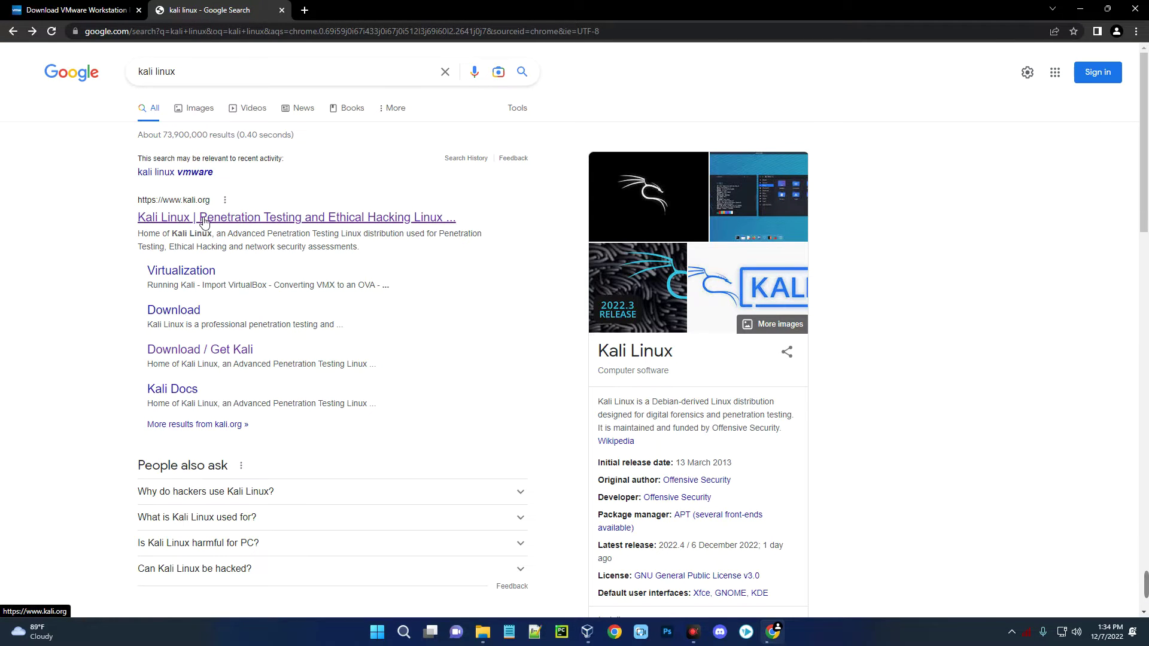
left_click(201, 219)
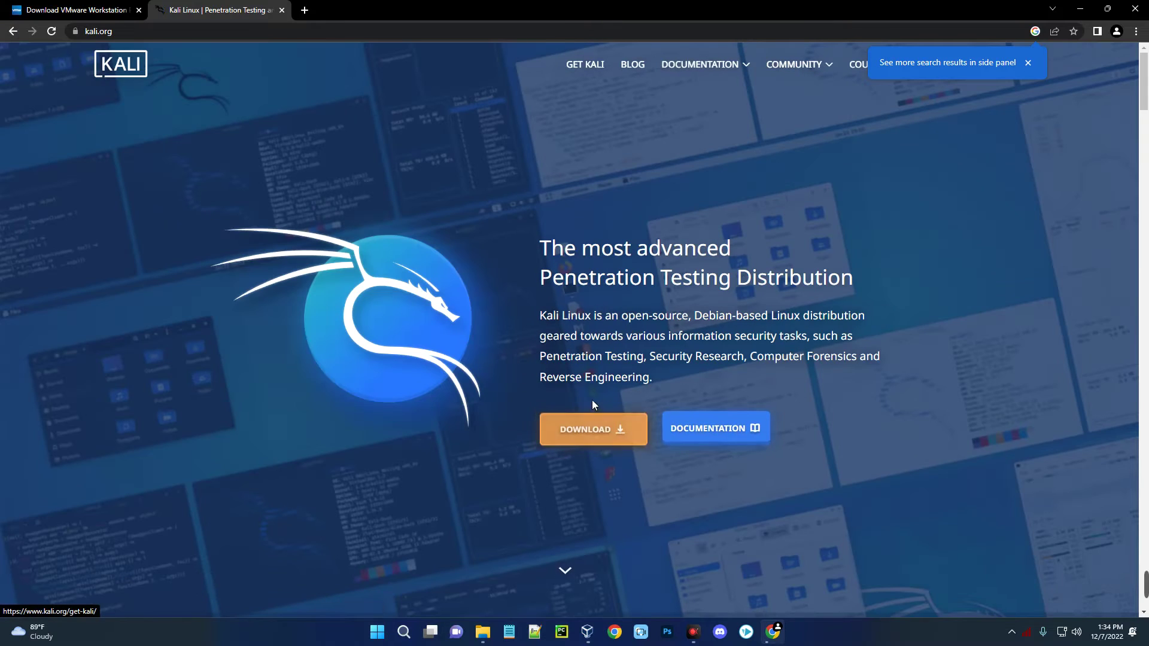
- Download the 64-bit Kali Linux 2022.4 installer ISO from the Installer Images section
left_click(597, 435)
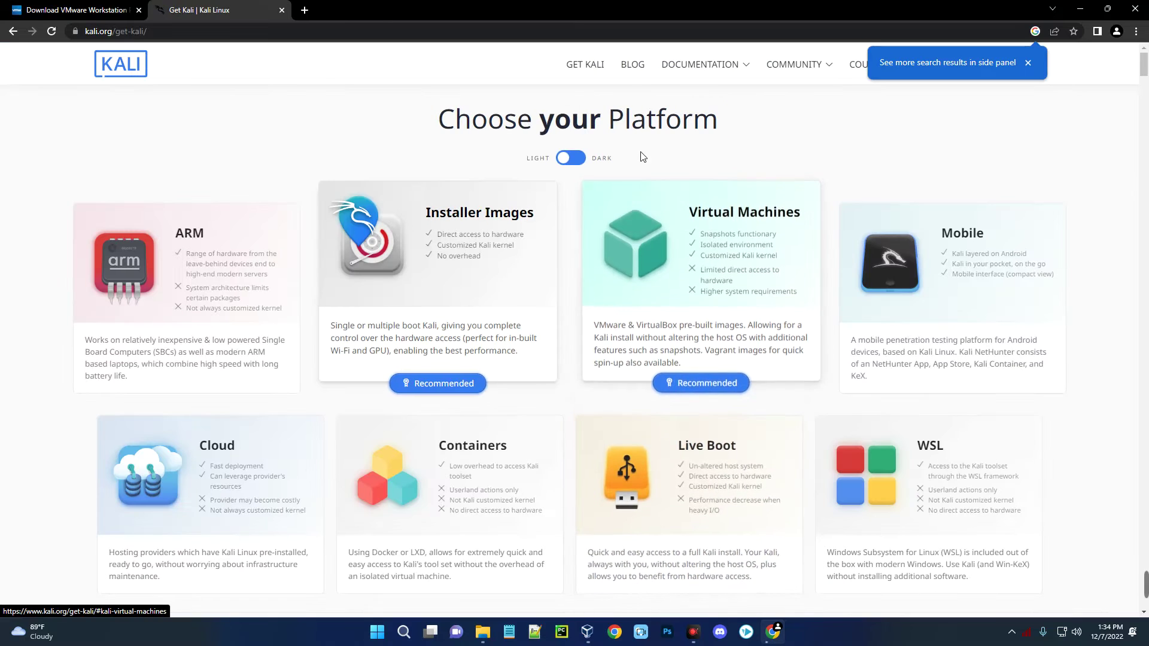
left_click(731, 221)
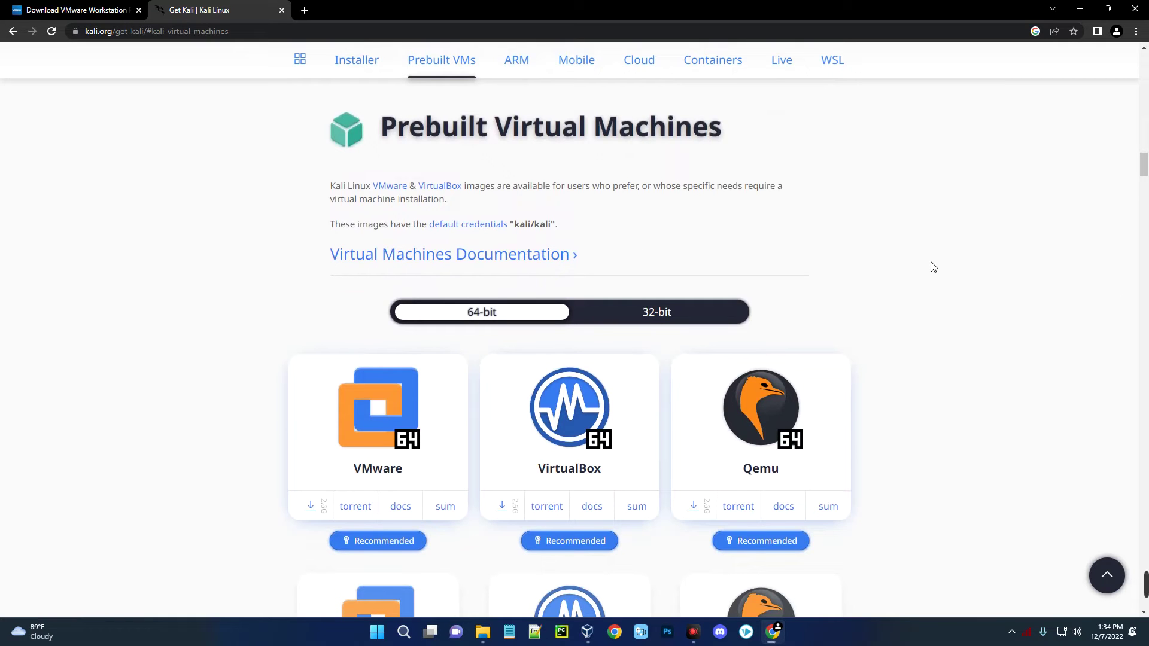
scroll(933, 267, "up", 15)
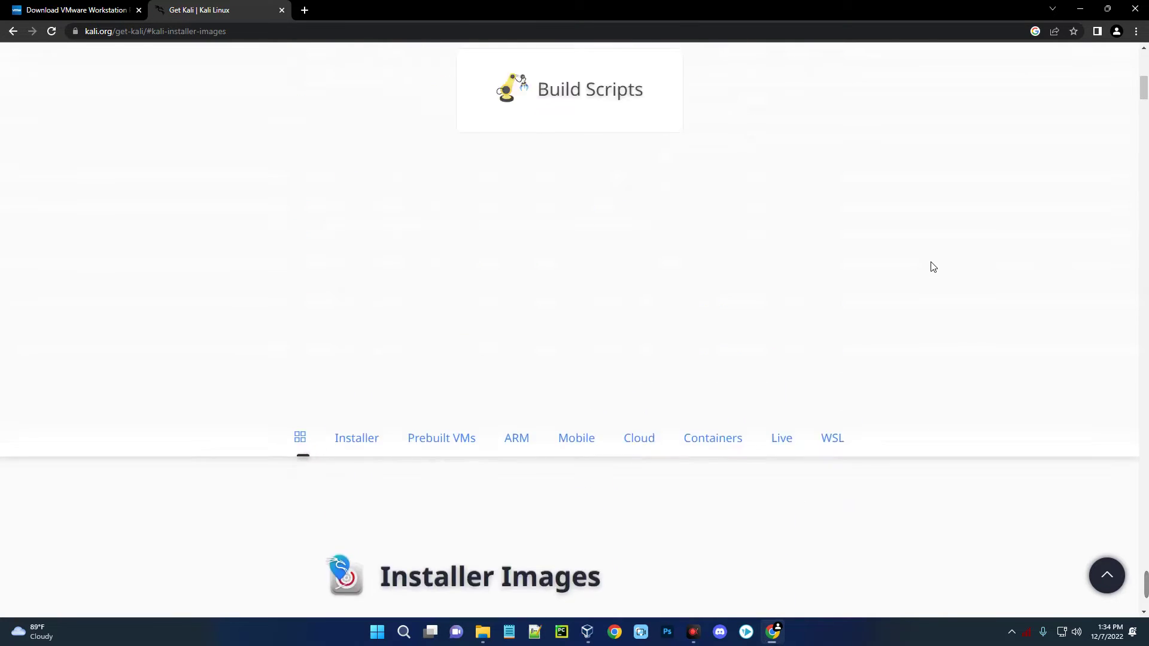
scroll(932, 267, "up", 5)
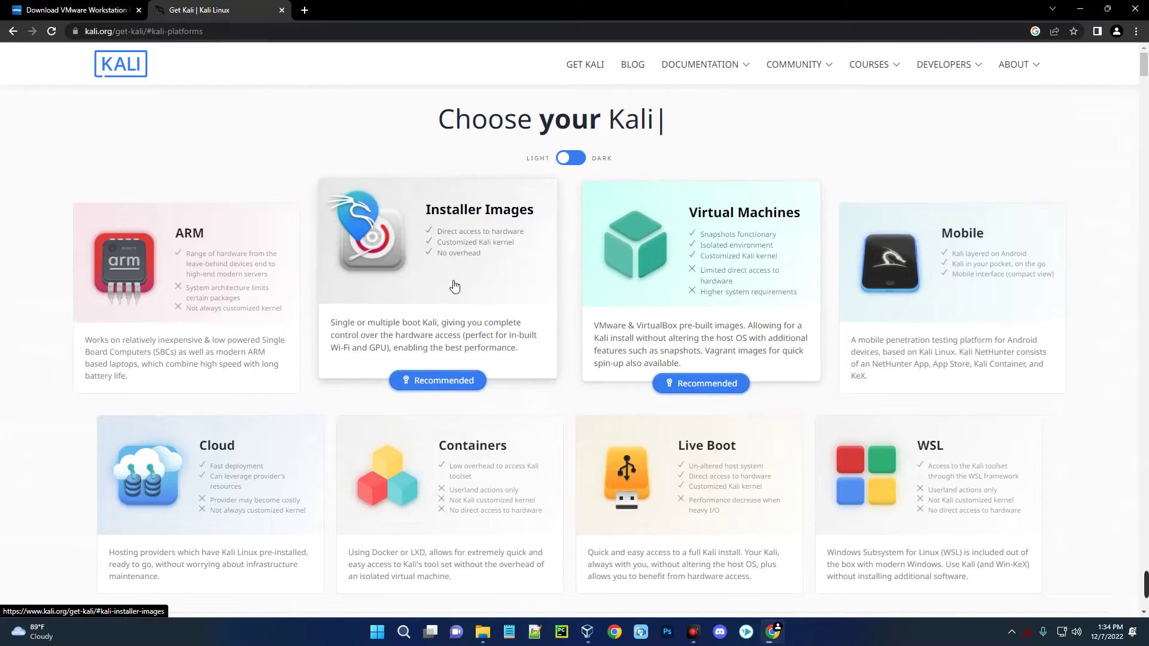
left_click(418, 286)
scroll(427, 273, "down", 3)
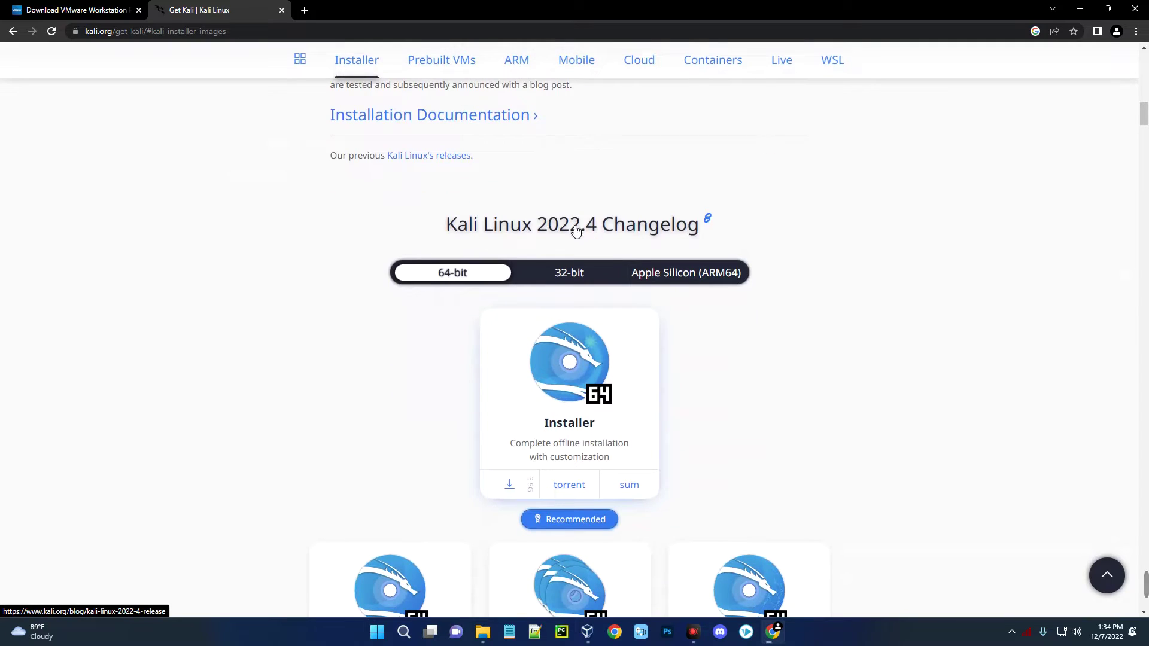
scroll(412, 264, "down", 2)
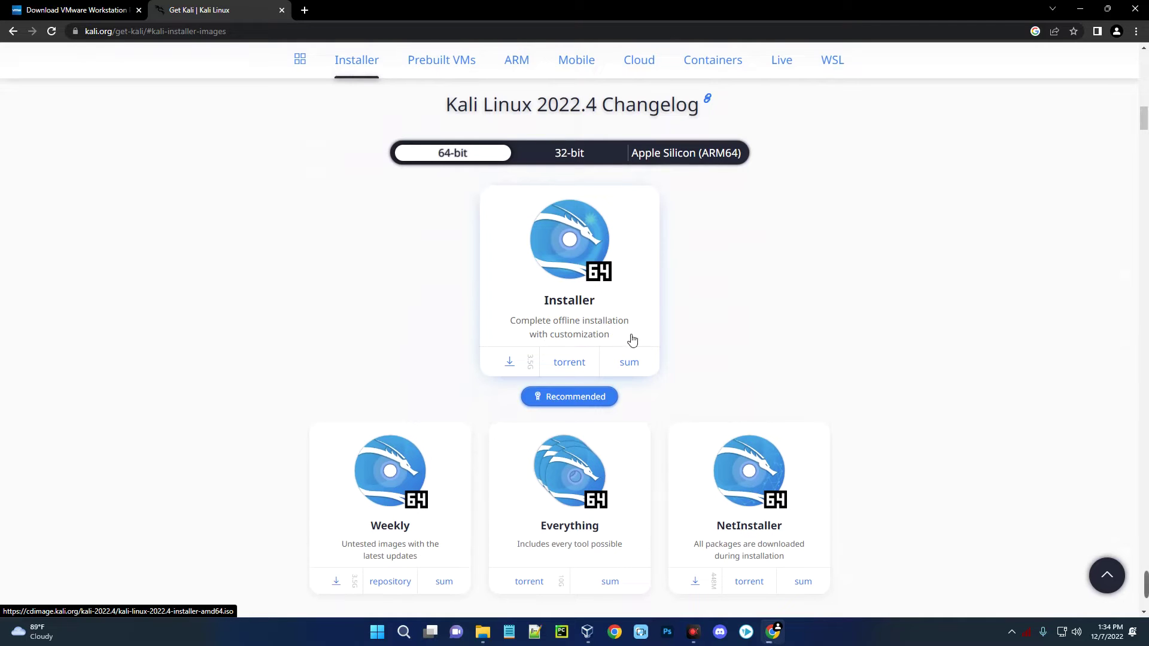
left_click(573, 283)
scroll(202, 264, "up", 1)
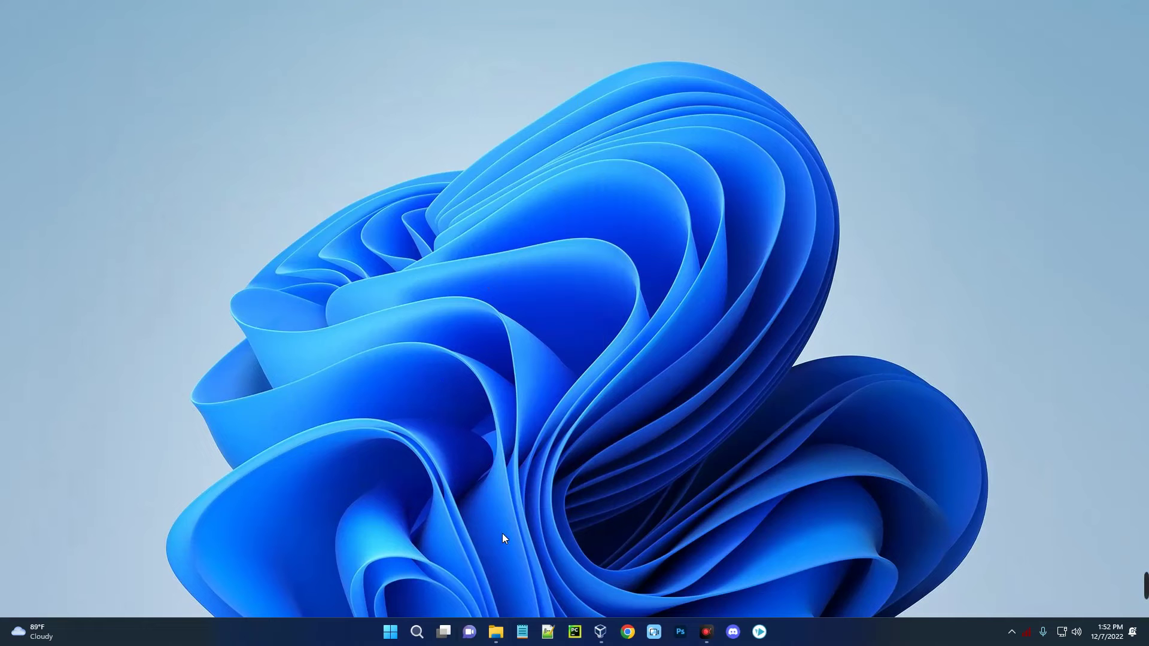
- Run the VMware-player installer from the Downloads folder in File Explorer
left_click(496, 632)
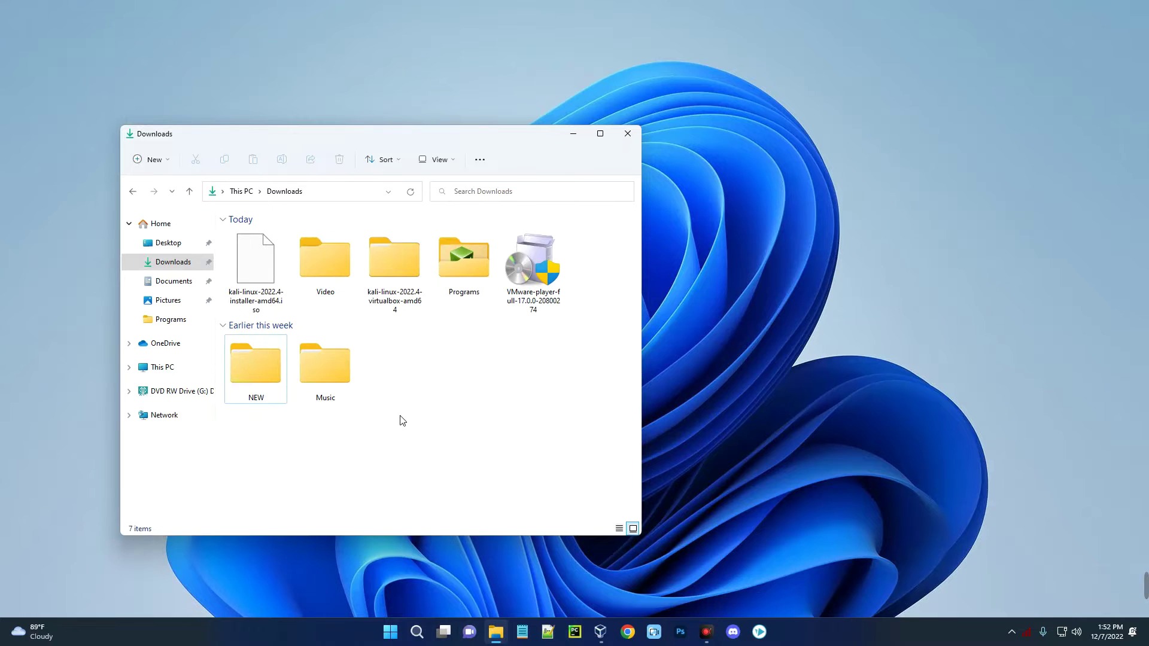
left_click(537, 293)
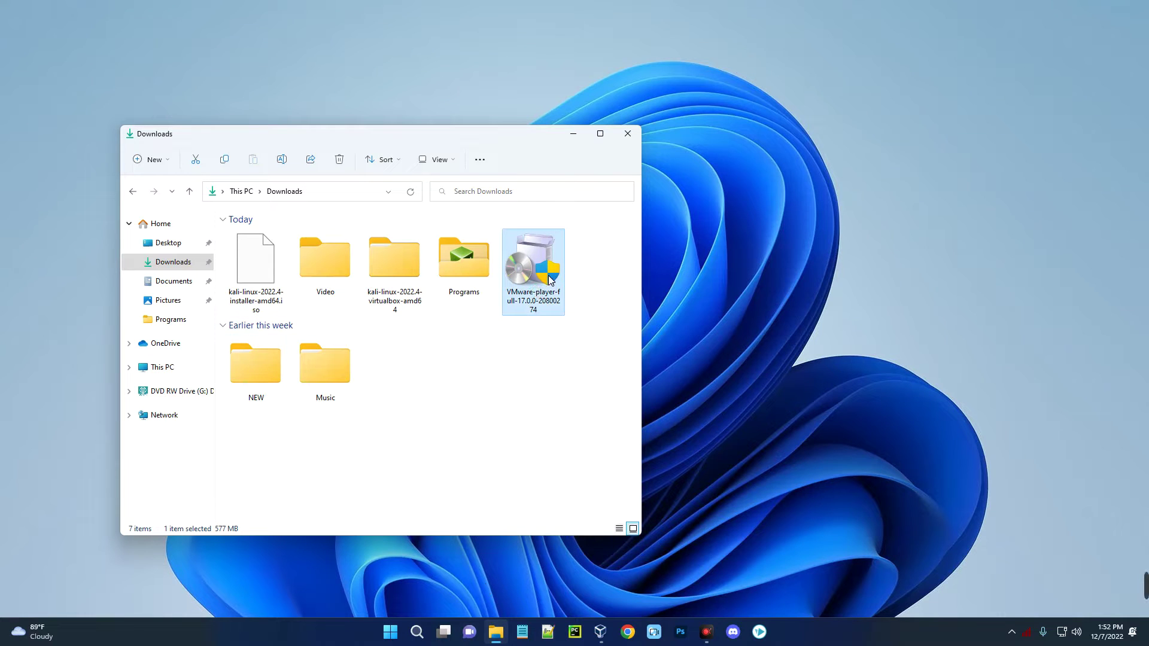
left_click(234, 304)
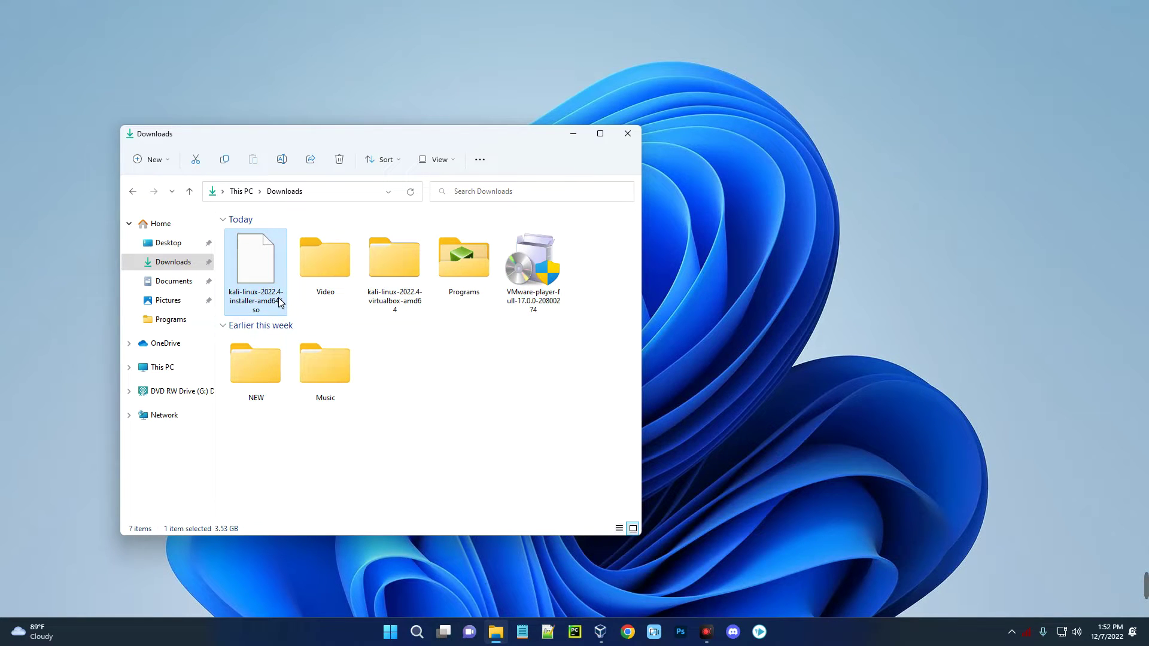
left_click(542, 281)
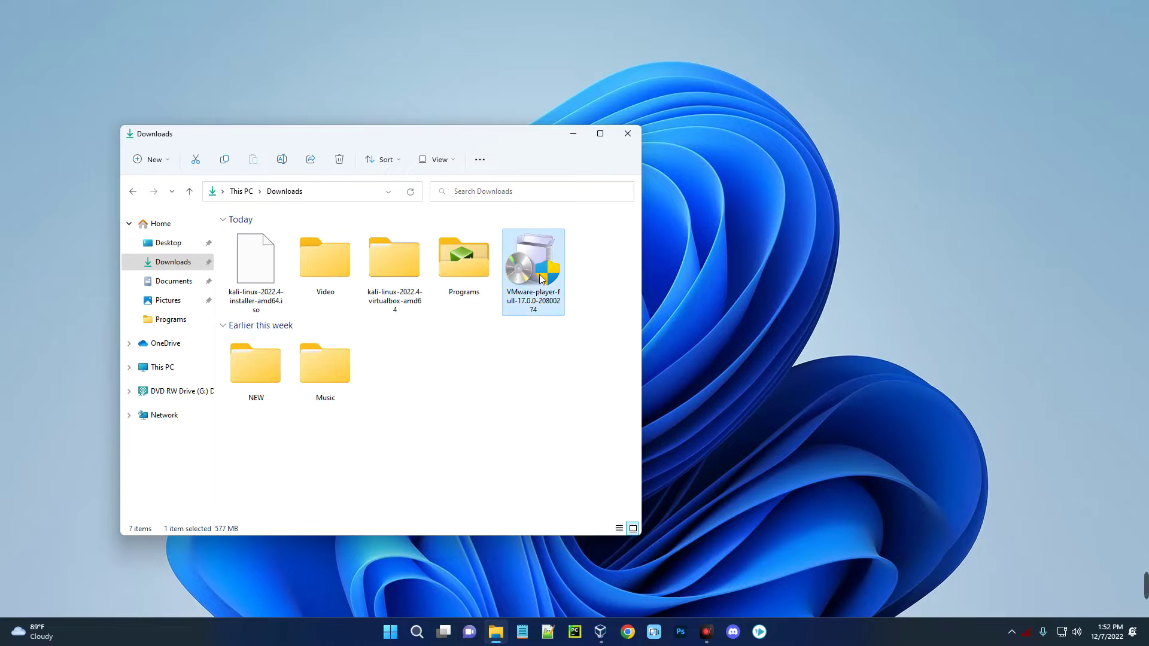
double_click(541, 283)
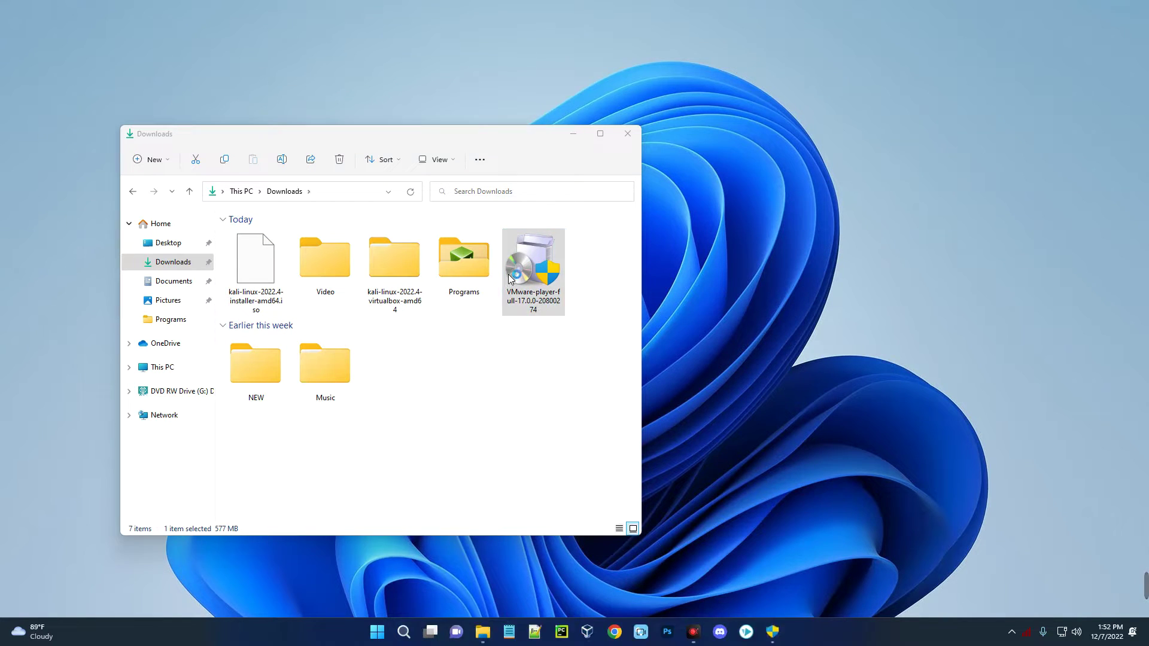
left_click(574, 138)
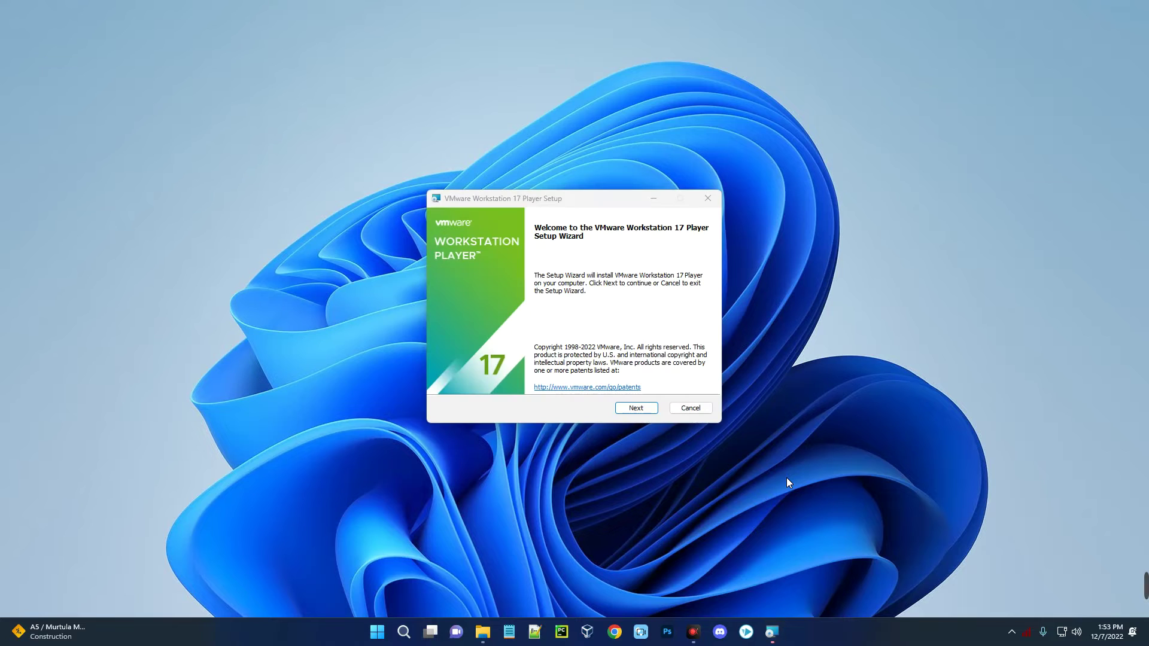
- Accept the license and install VMware Workstation 17 Player with all default options
left_click(642, 412)
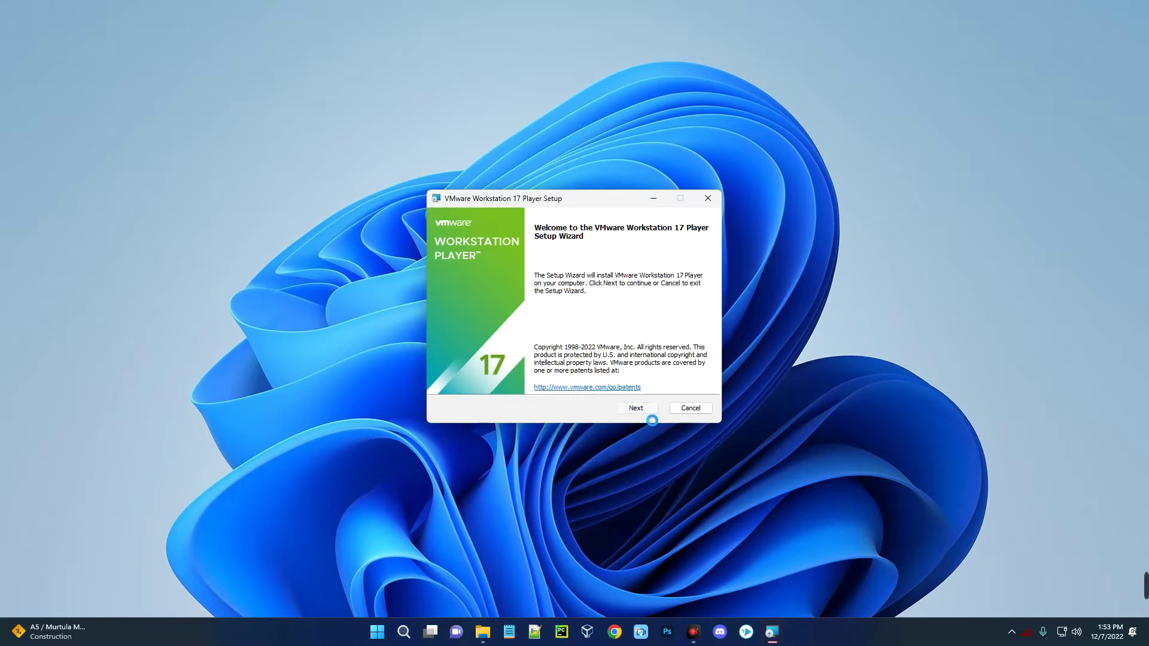
left_click(489, 381)
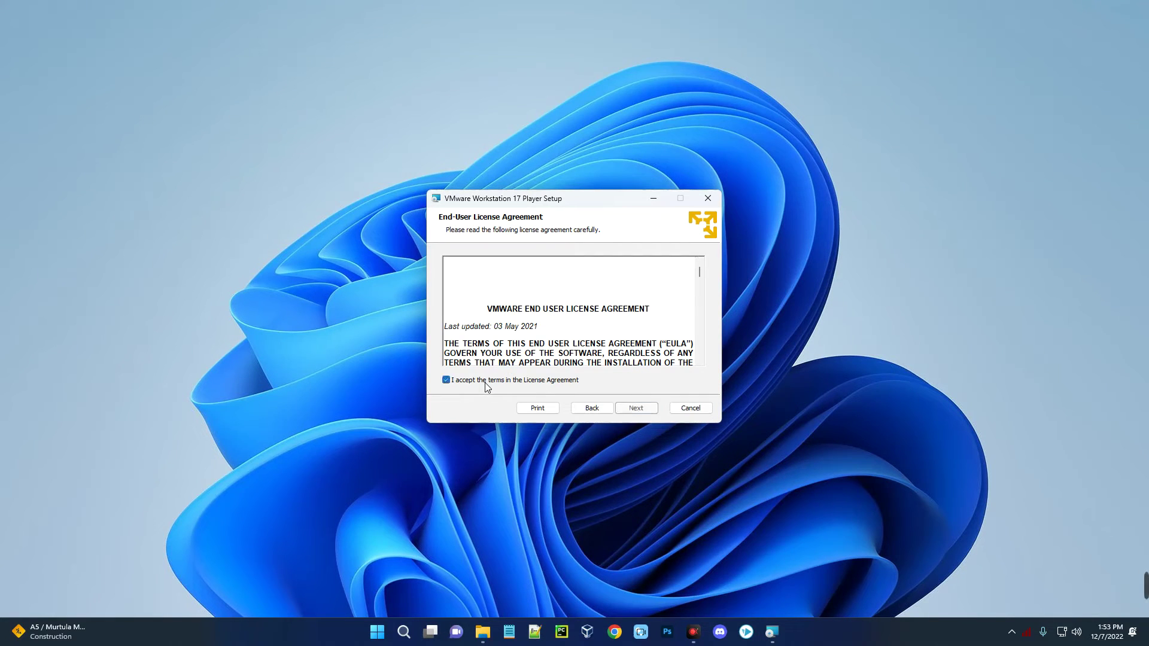
left_click(633, 409)
left_click(633, 409)
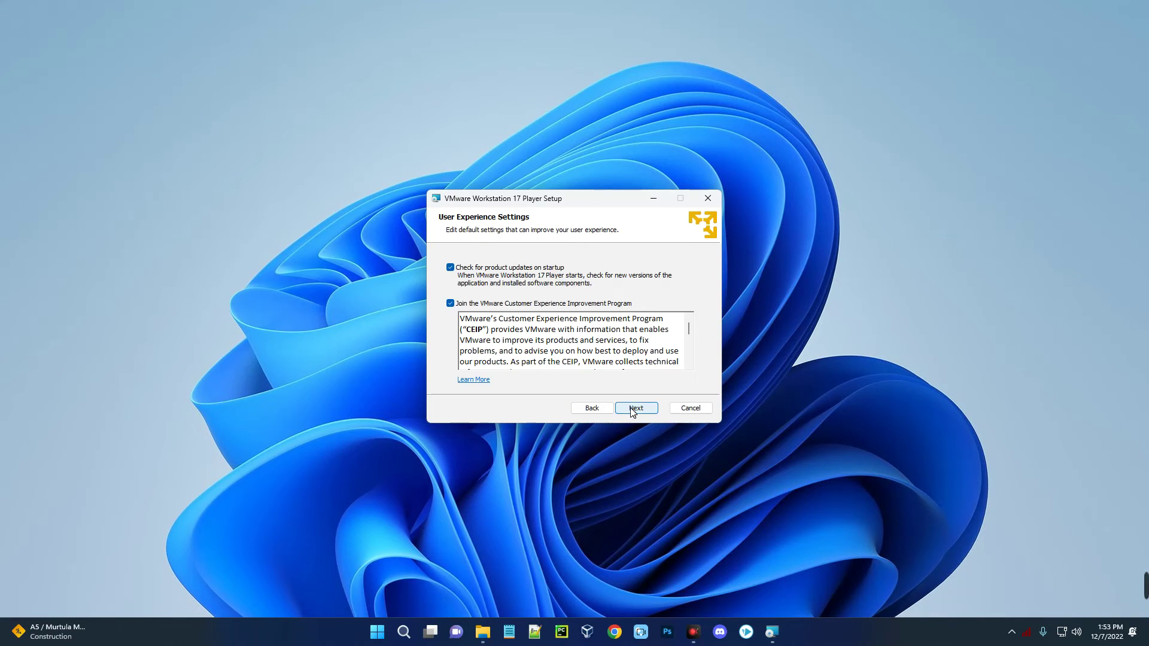
left_click(633, 409)
left_click(633, 410)
left_click(631, 410)
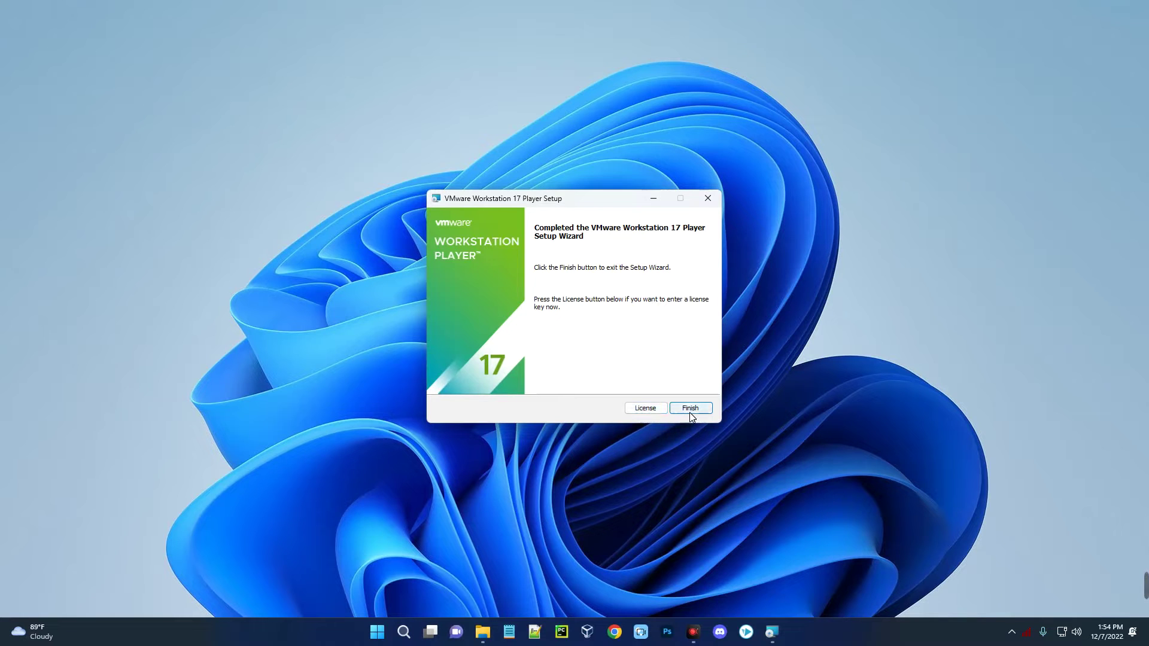
left_click(689, 409)
- Launch VMware Workstation 17 Player from Start, choosing free non-commercial use
left_click(394, 635)
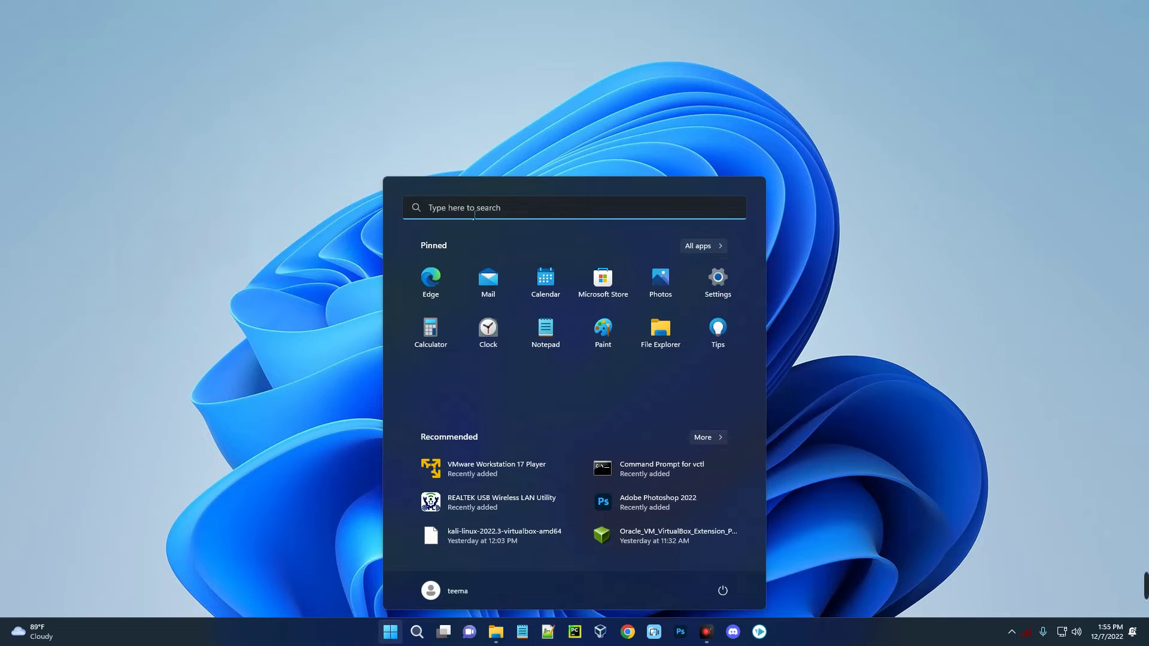
type("vmwa")
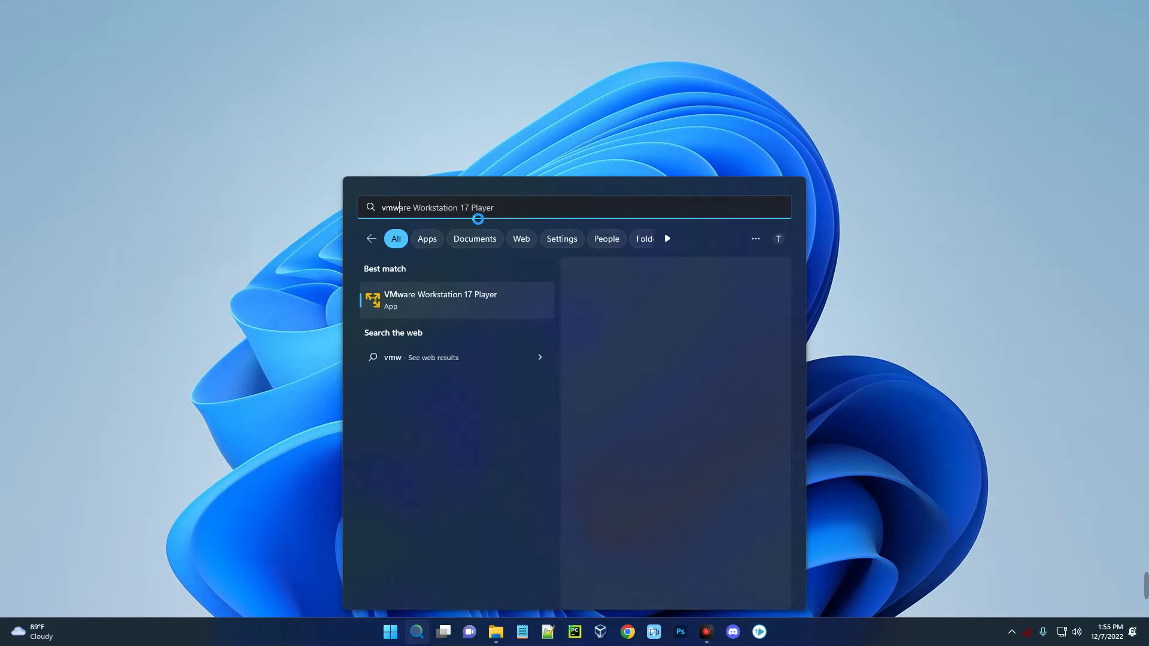
left_click(450, 299)
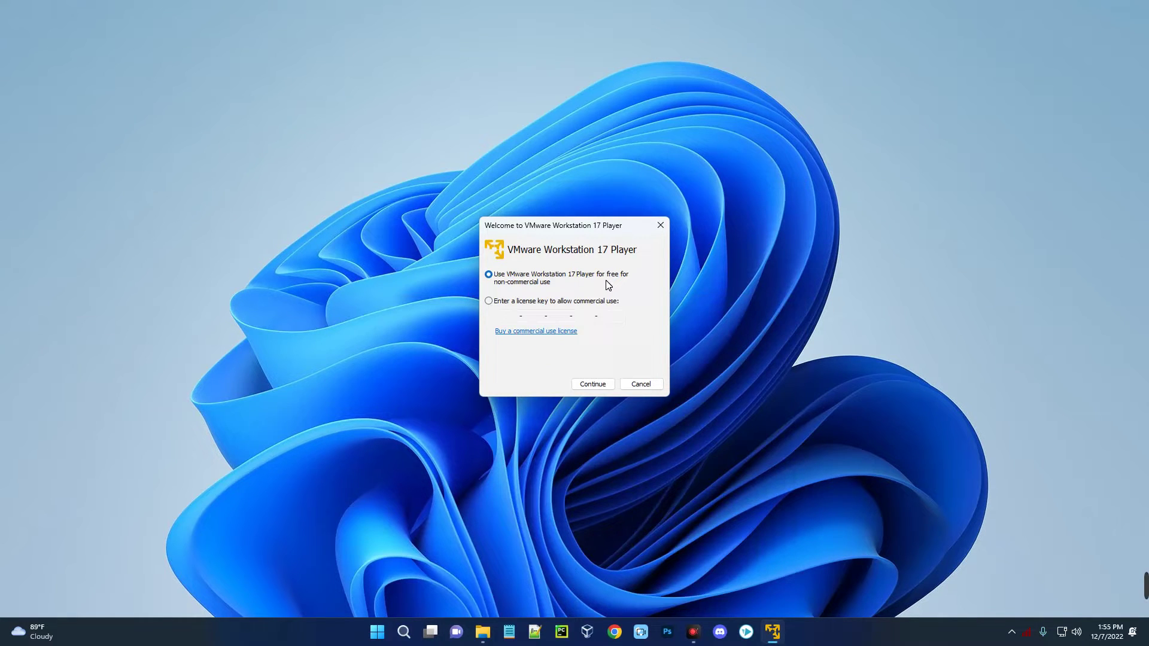
left_click(595, 386)
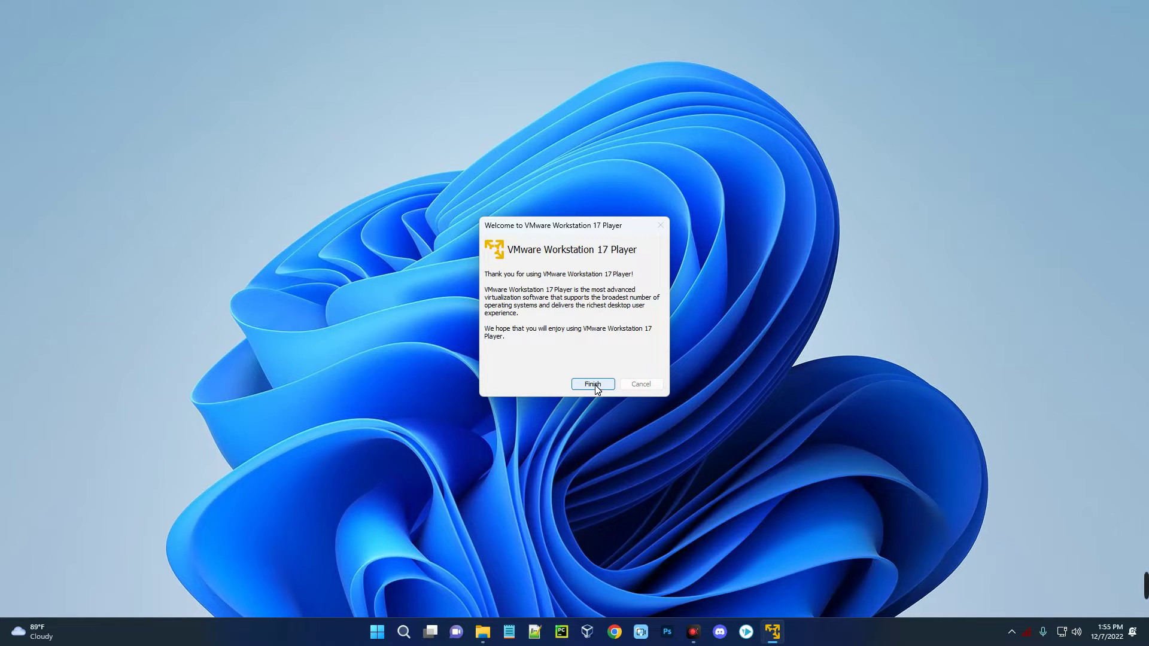
left_click(595, 385)
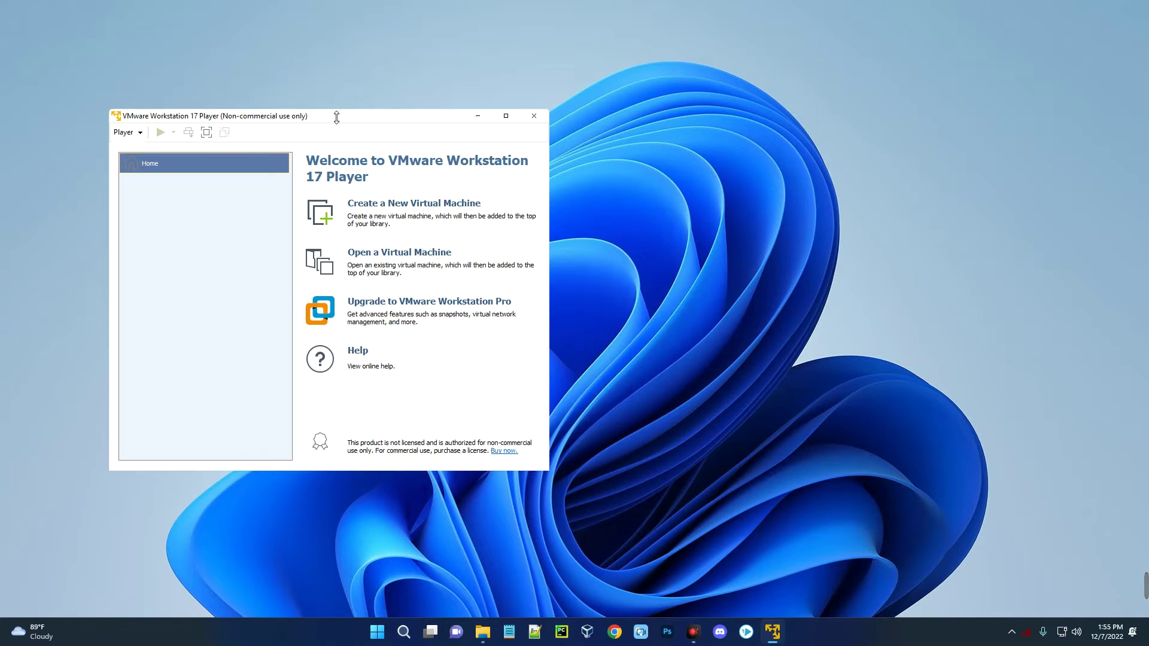
left_click_drag(334, 119, 468, 114)
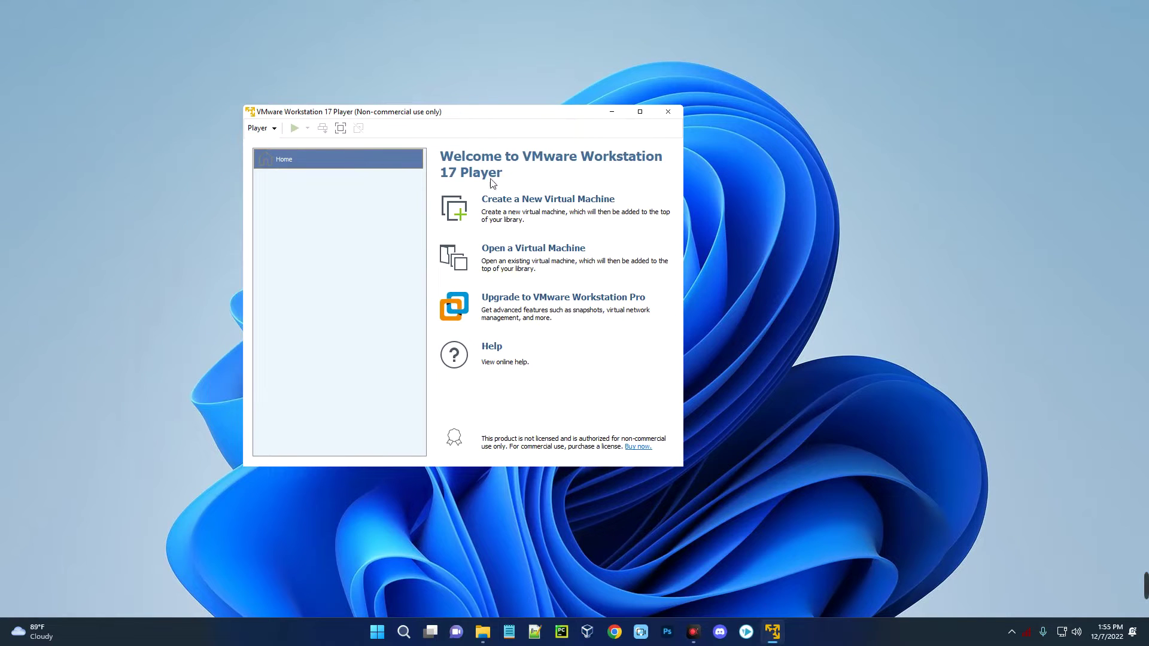
- Create a new VM using the kali-linux-2022.4-installer-amd64.iso disc image from Downloads
left_click(504, 205)
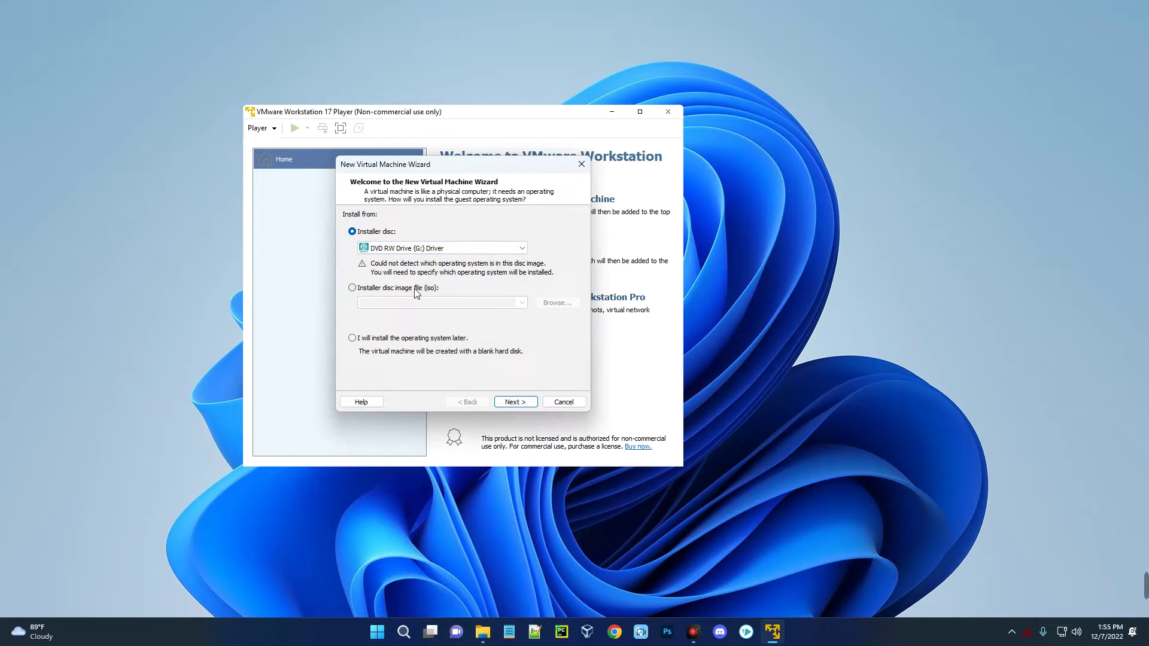
left_click(364, 289)
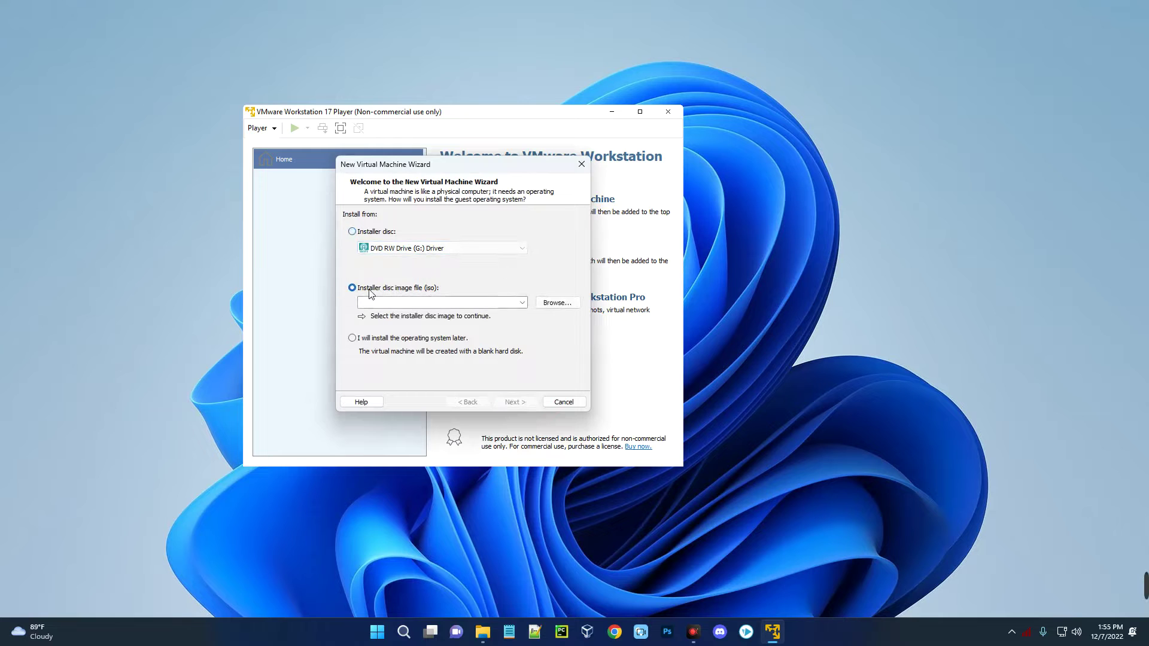
left_click(563, 303)
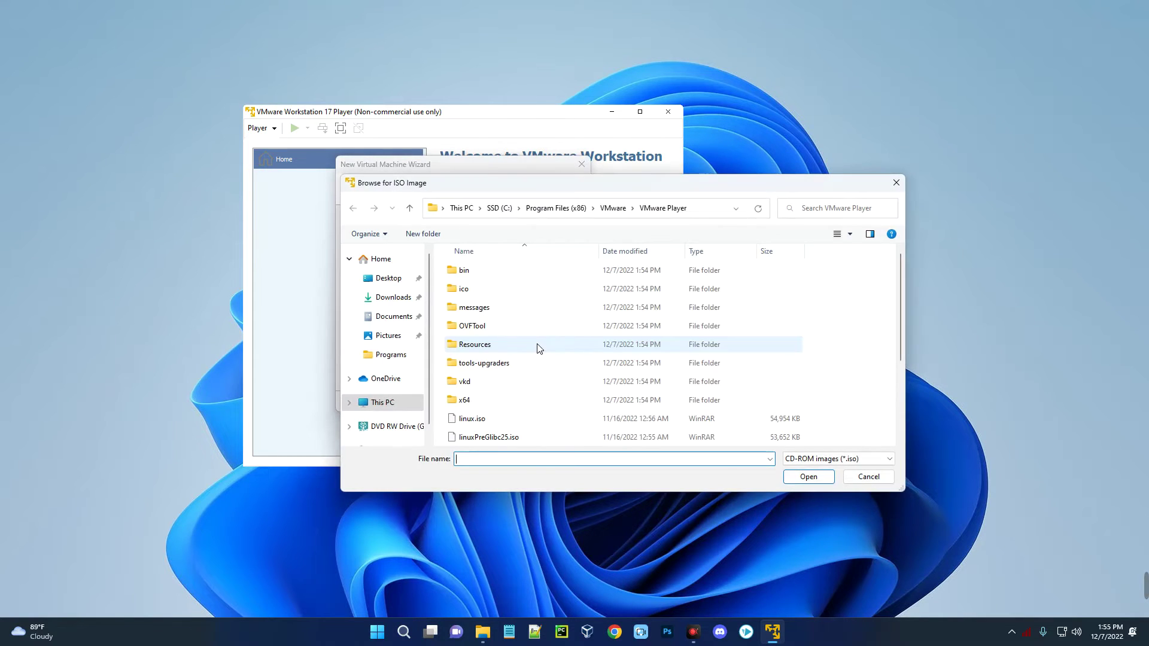
left_click(391, 297)
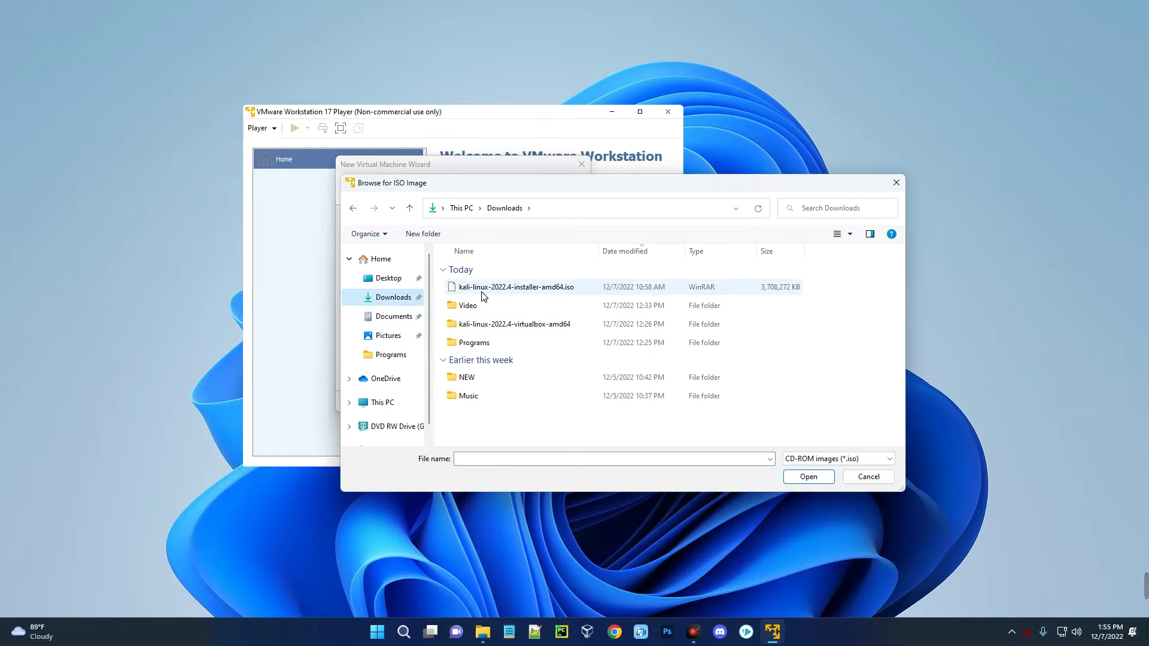
left_click(508, 290)
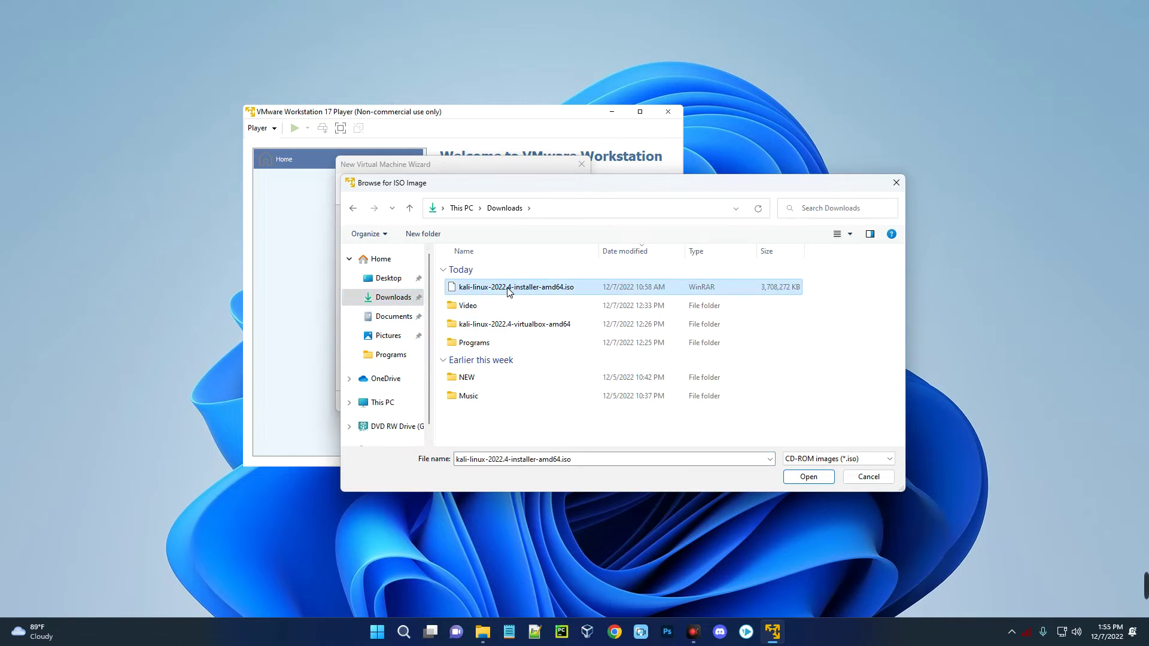
left_click(808, 476)
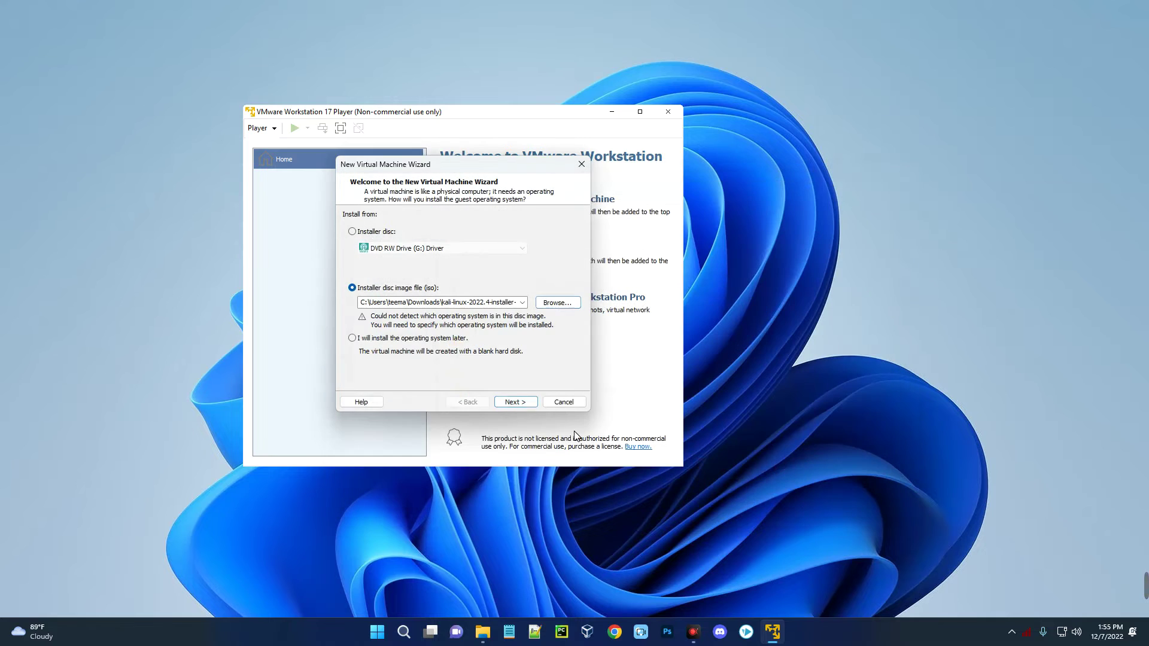
left_click(513, 402)
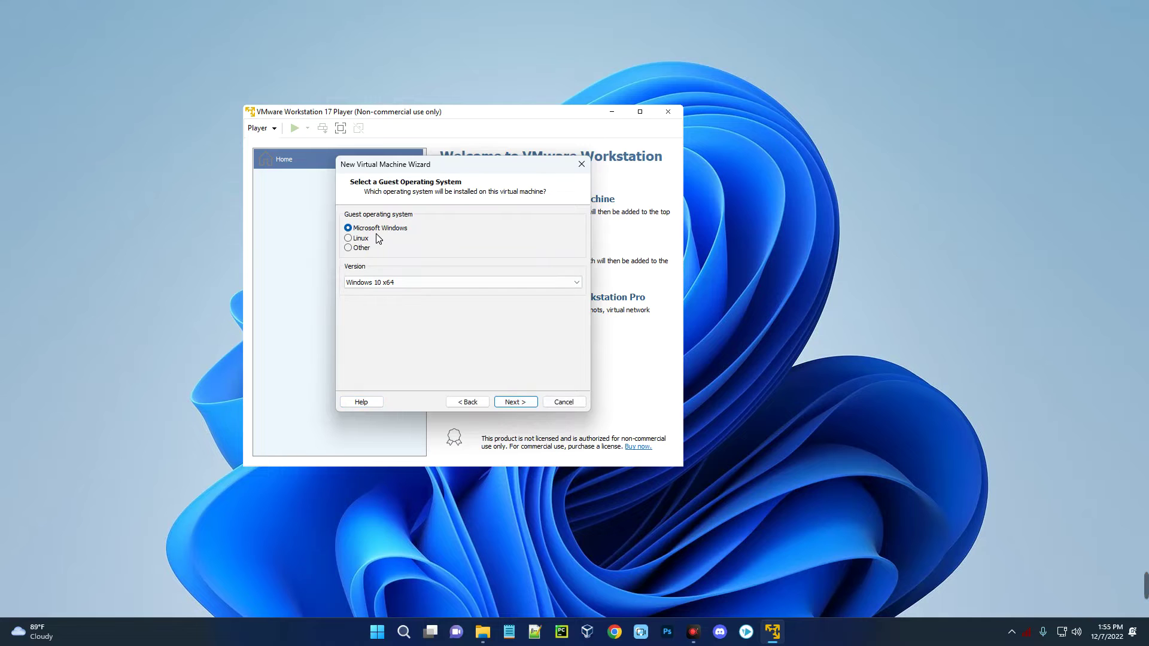
- Set the guest OS to Linux, version Other Linux 5.x kernel 64-bit
left_click(348, 238)
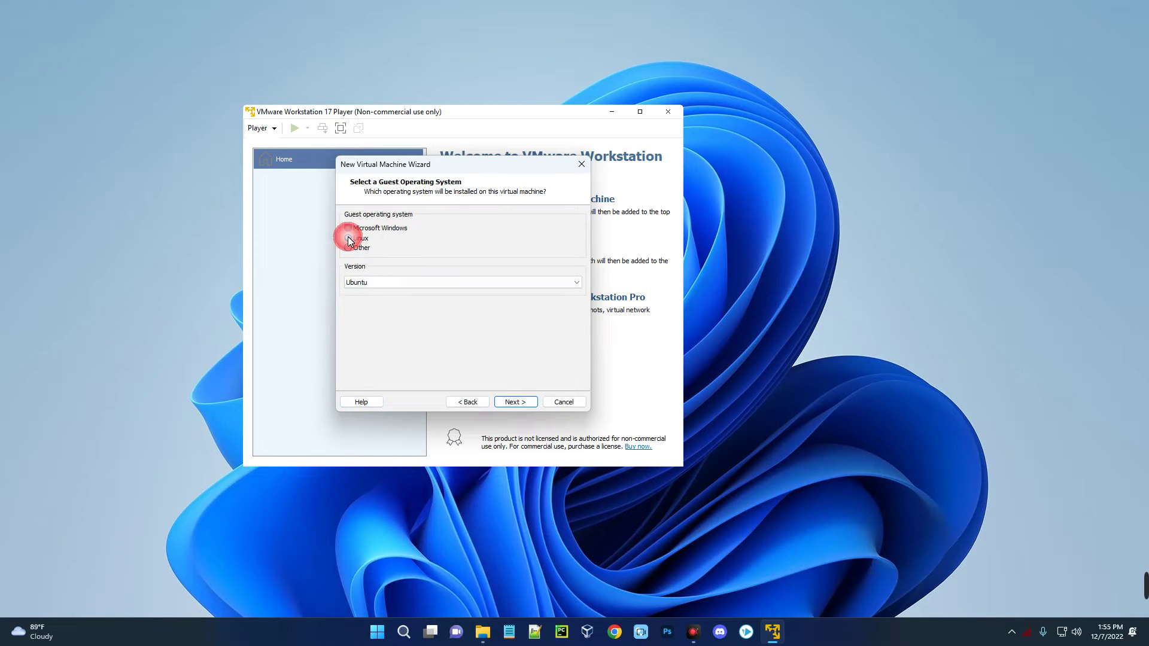
left_click(379, 282)
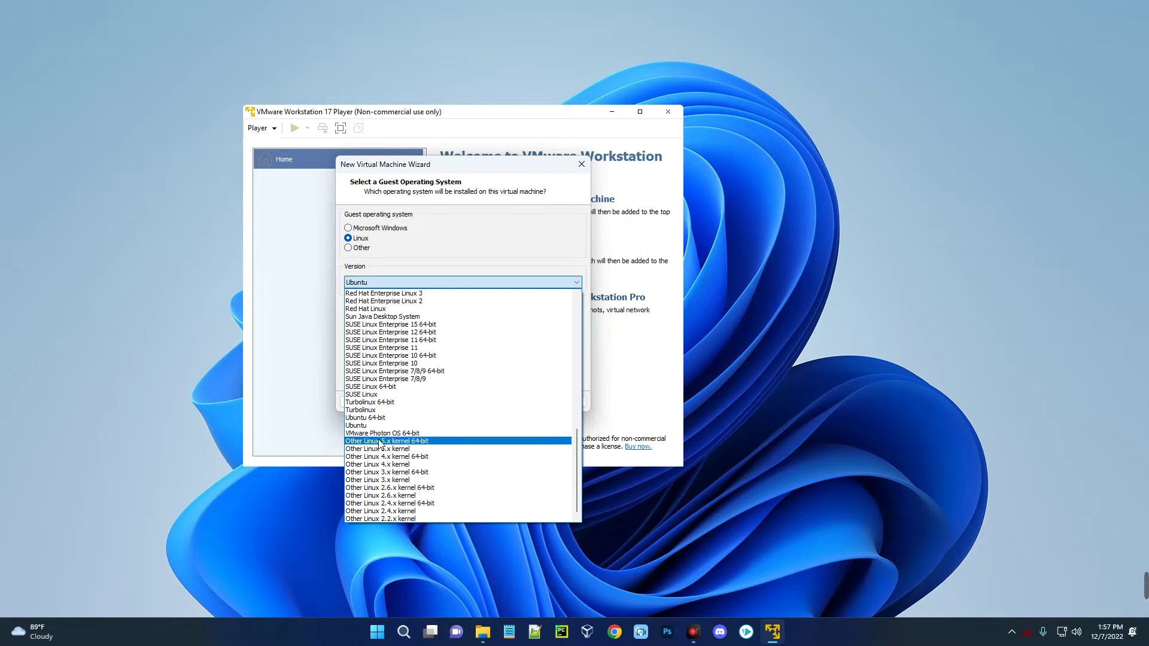
left_click(427, 441)
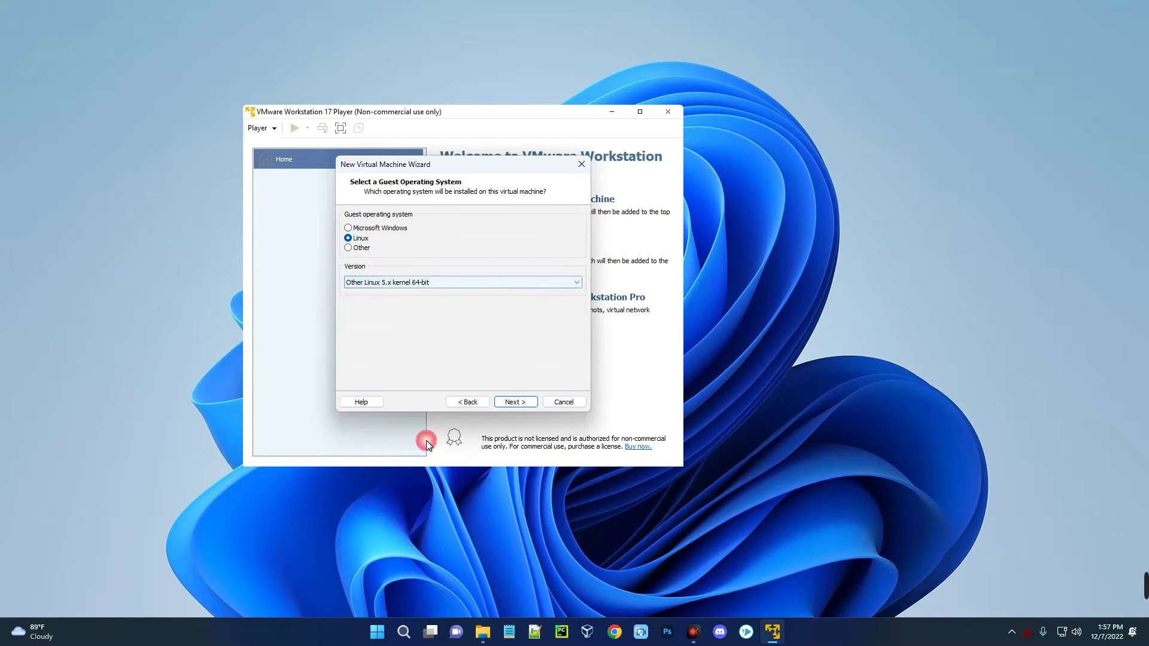
left_click(516, 402)
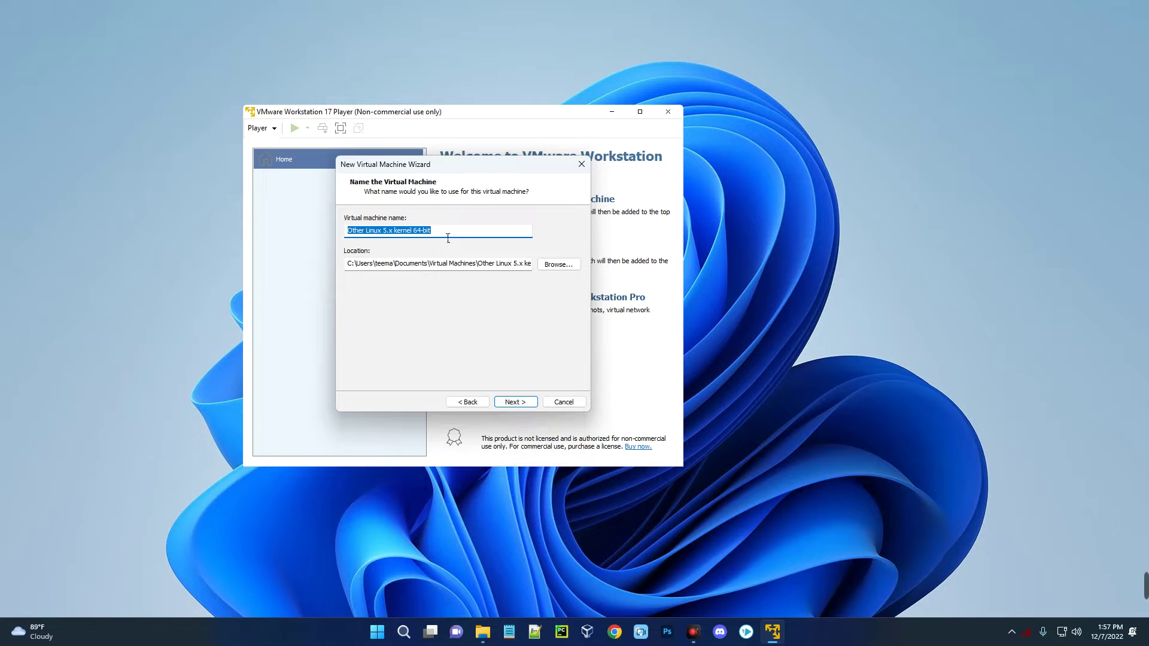
- Name the VM 'Kali Linux 22.4' and give it an 80 GB split disk
type("Kali Linux 22.4")
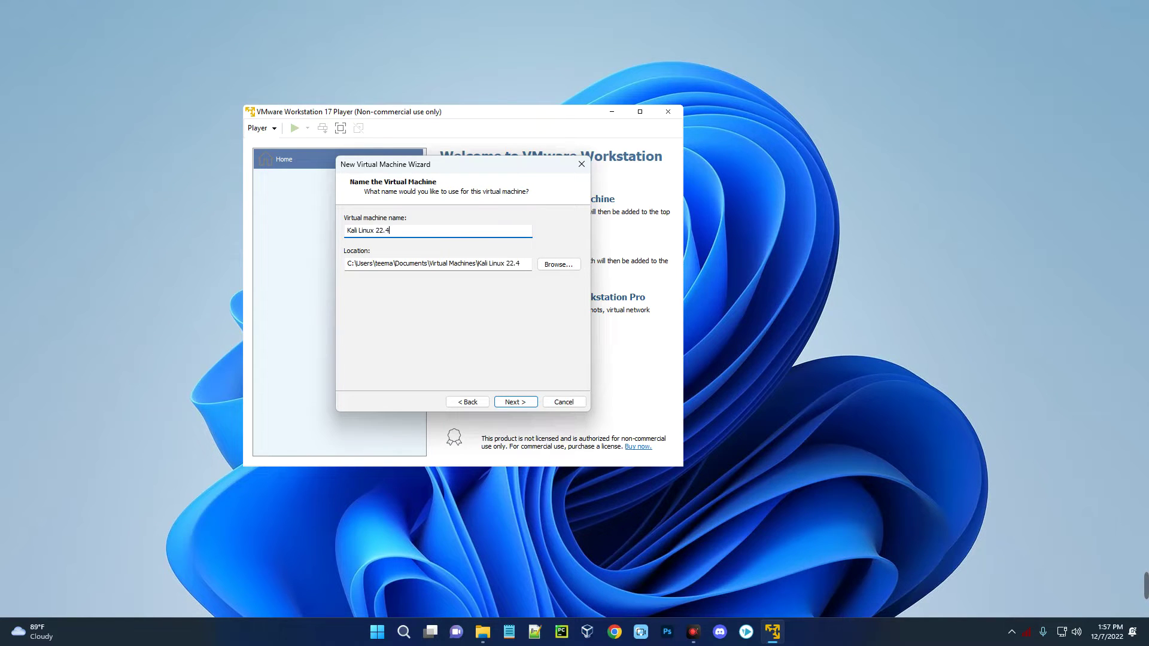
left_click(507, 402)
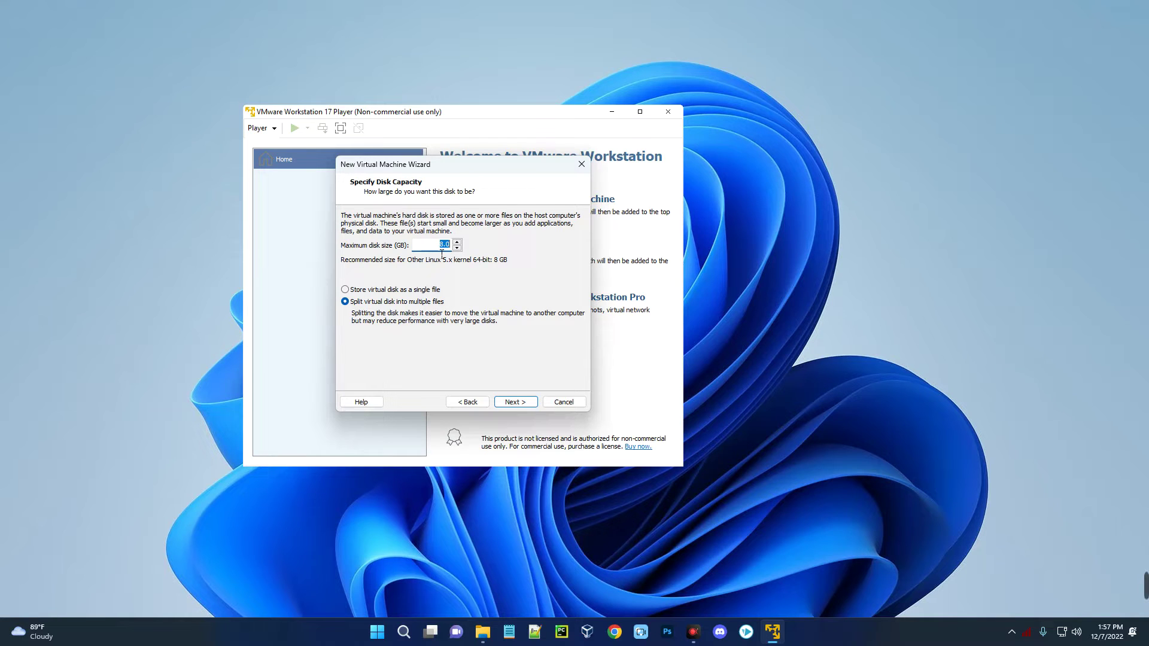
type("8")
left_click(514, 402)
scroll(454, 308, "down", 1)
scroll(454, 308, "up", 1)
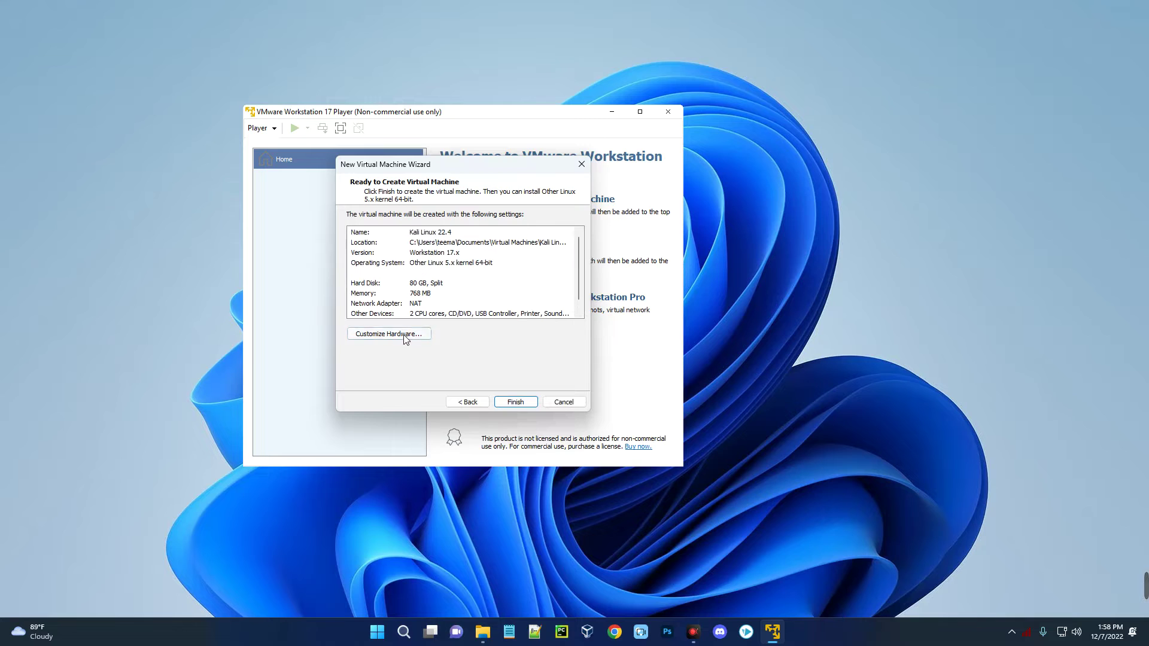
- In Customize Hardware, set the Kali VM's memory to 6208 MB and processors to 3 cores
left_click(405, 336)
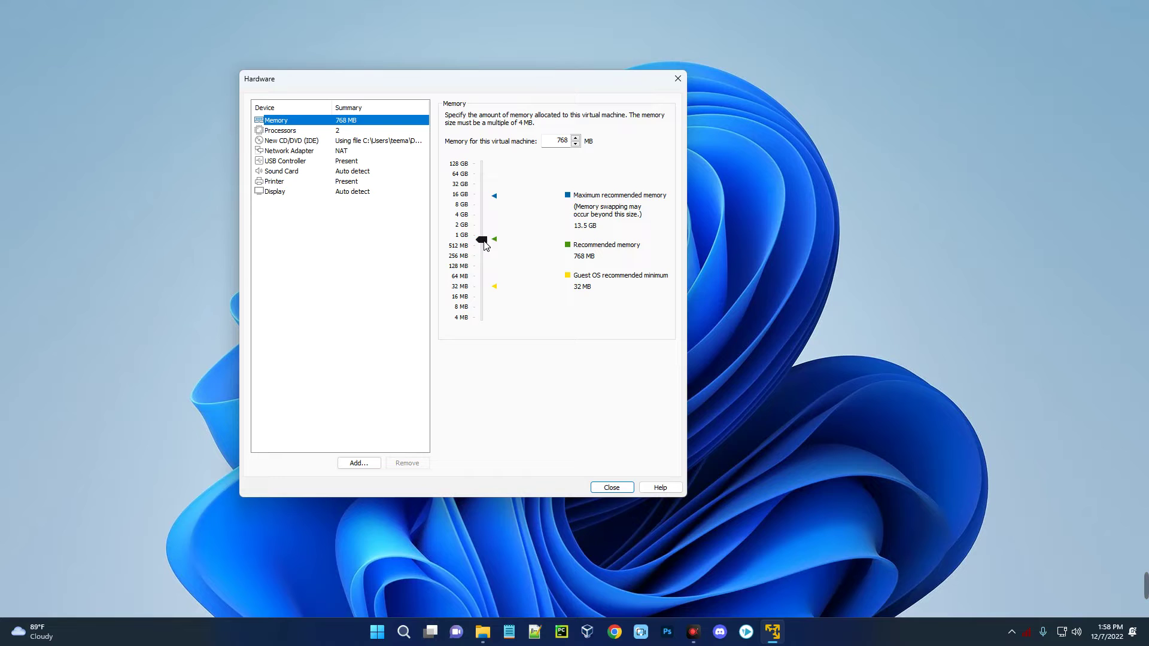
left_click_drag(483, 241, 485, 214)
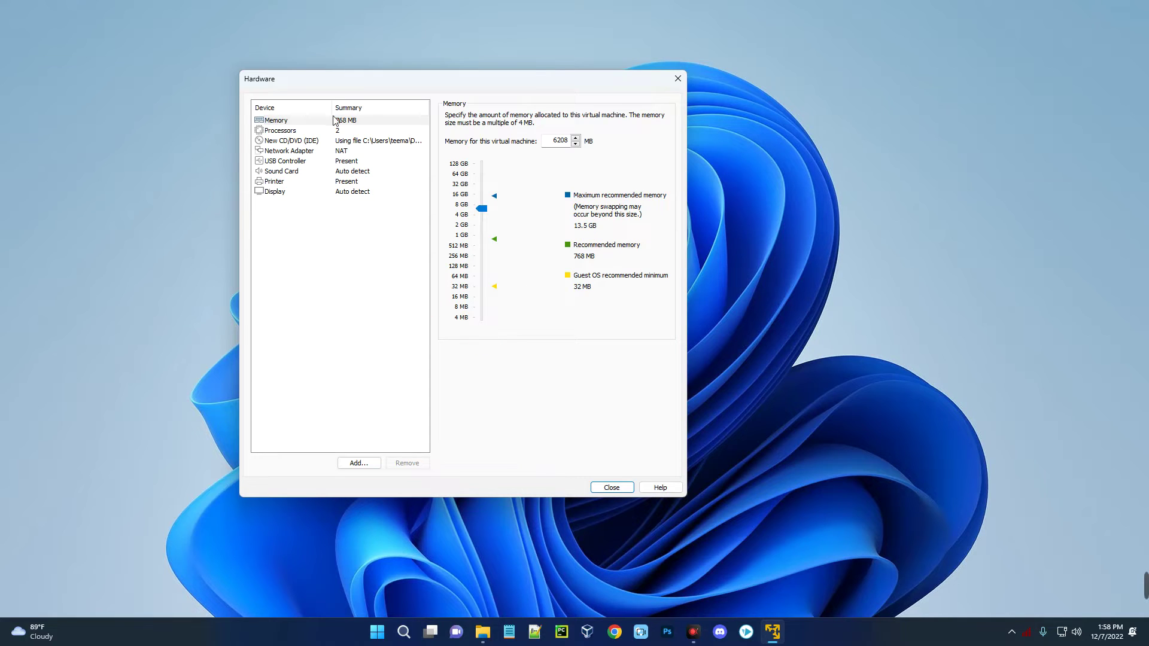
left_click(338, 129)
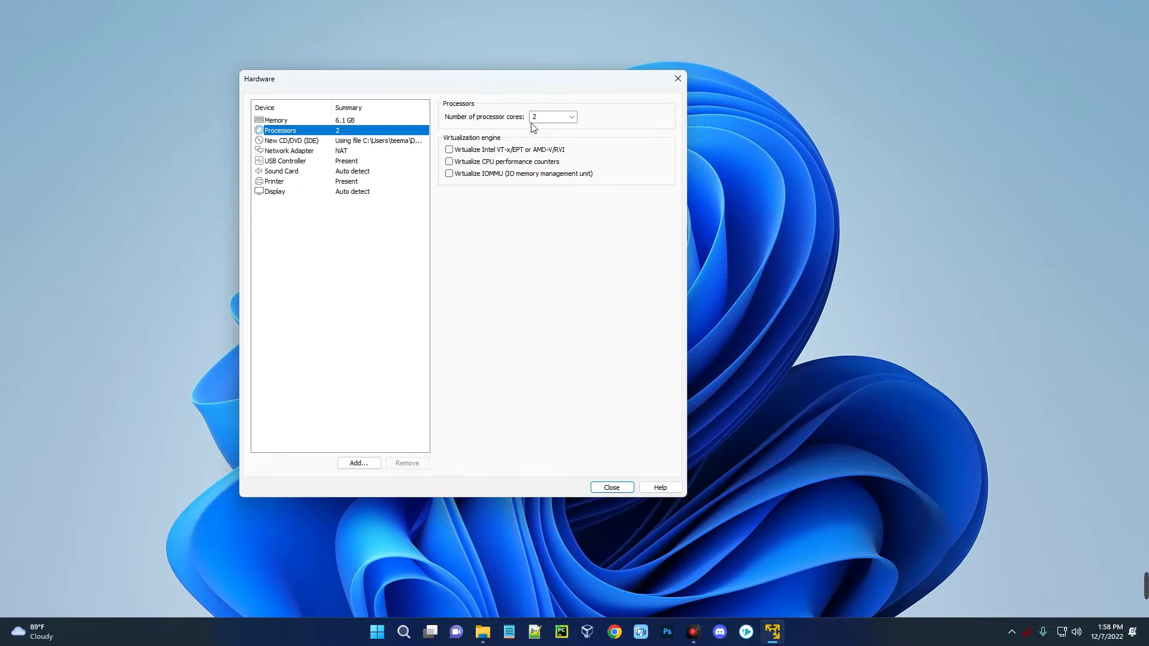
left_click(570, 120)
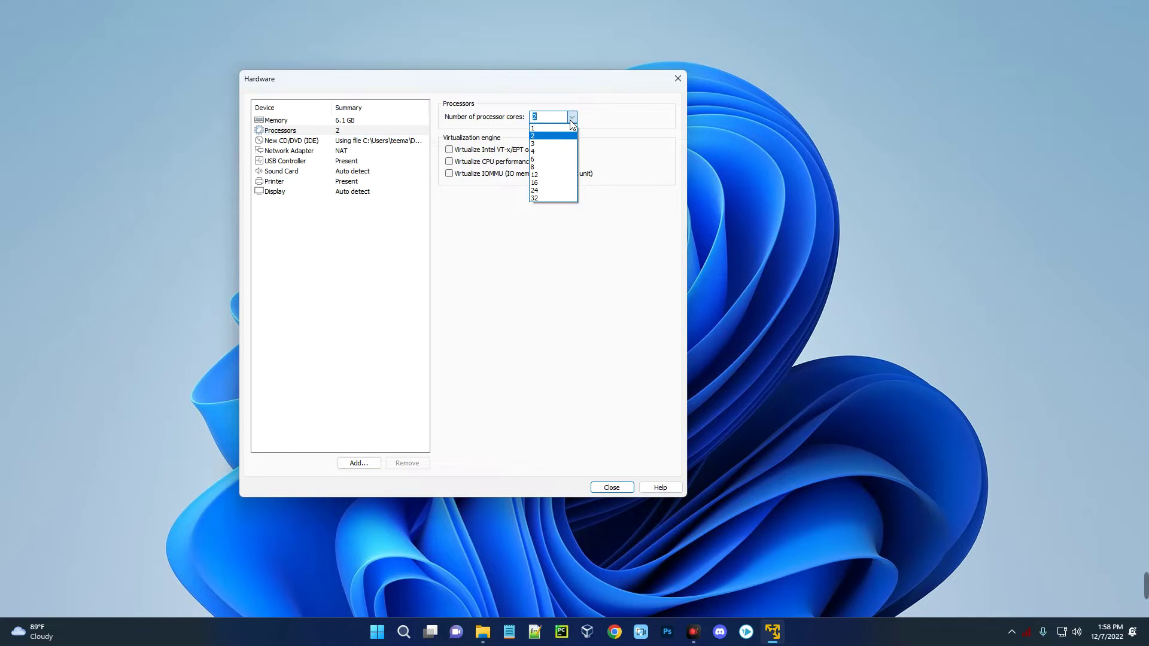
left_click(561, 143)
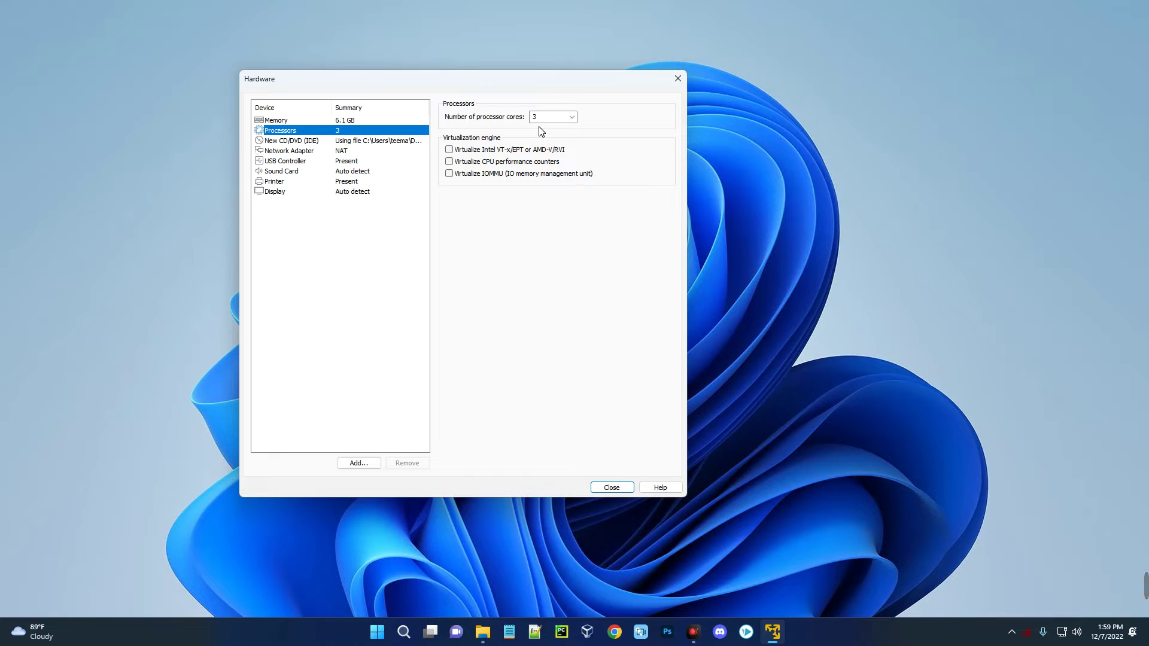
left_click(98, 256)
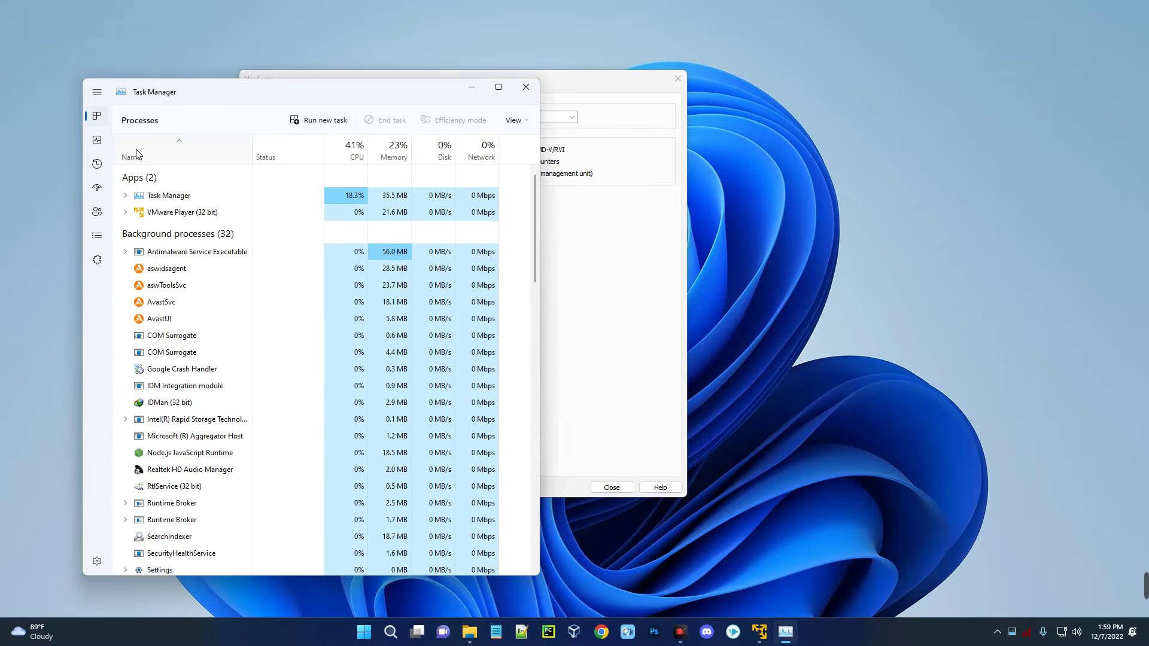
- View the host's Task Manager performance figures, ending on the CPU page showing 4 cores
left_click(98, 141)
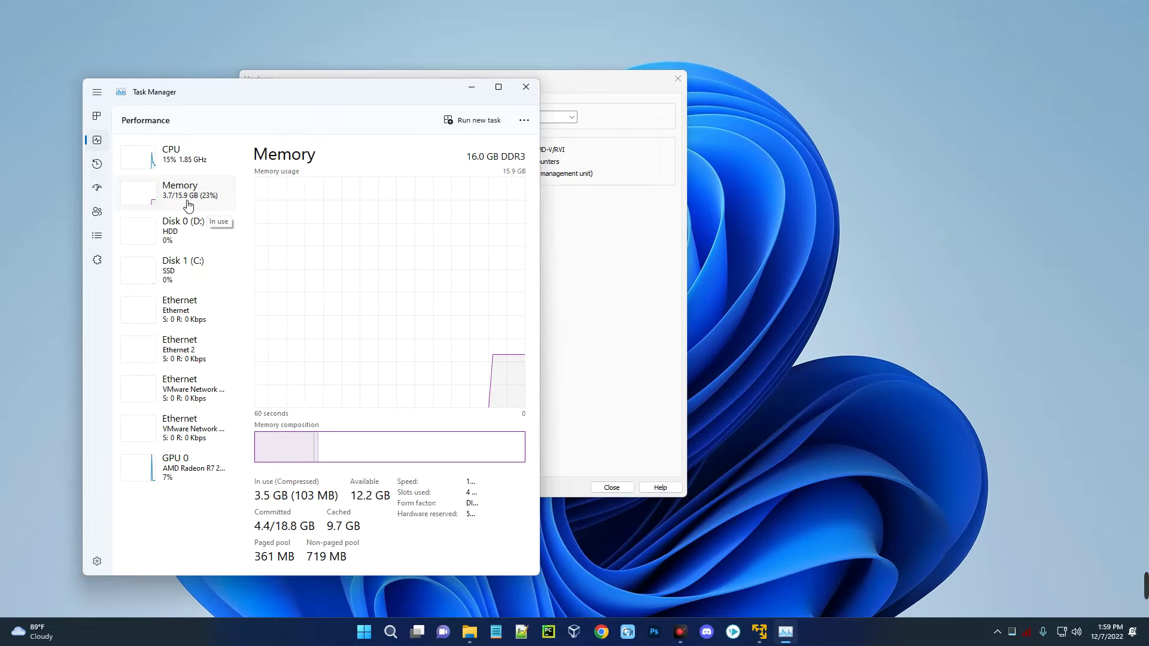
key("Up")
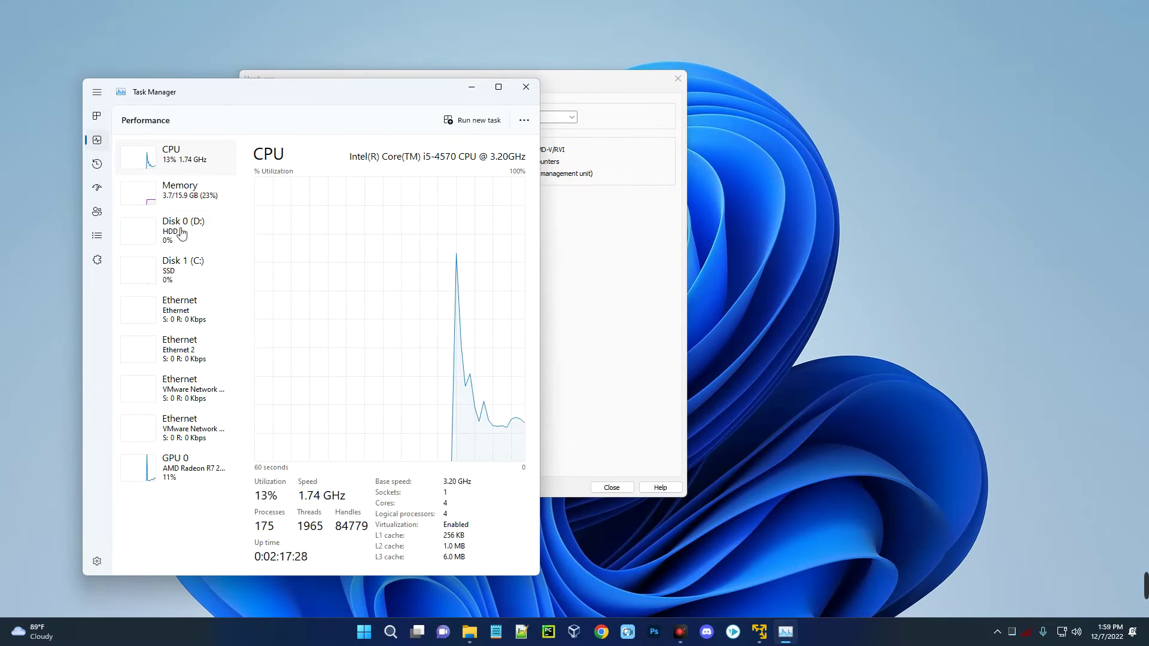
- Close Task Manager and review the CD/DVD and network adapter settings, leaving networking on NAT
left_click(537, 91)
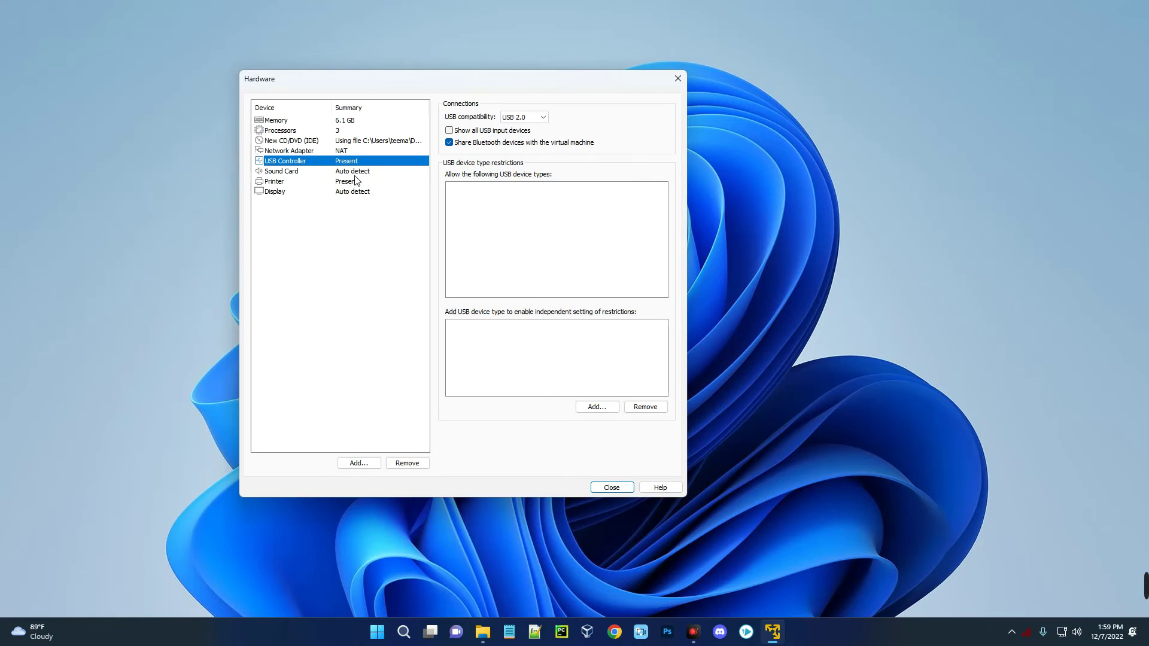
left_click(367, 140)
left_click(362, 146)
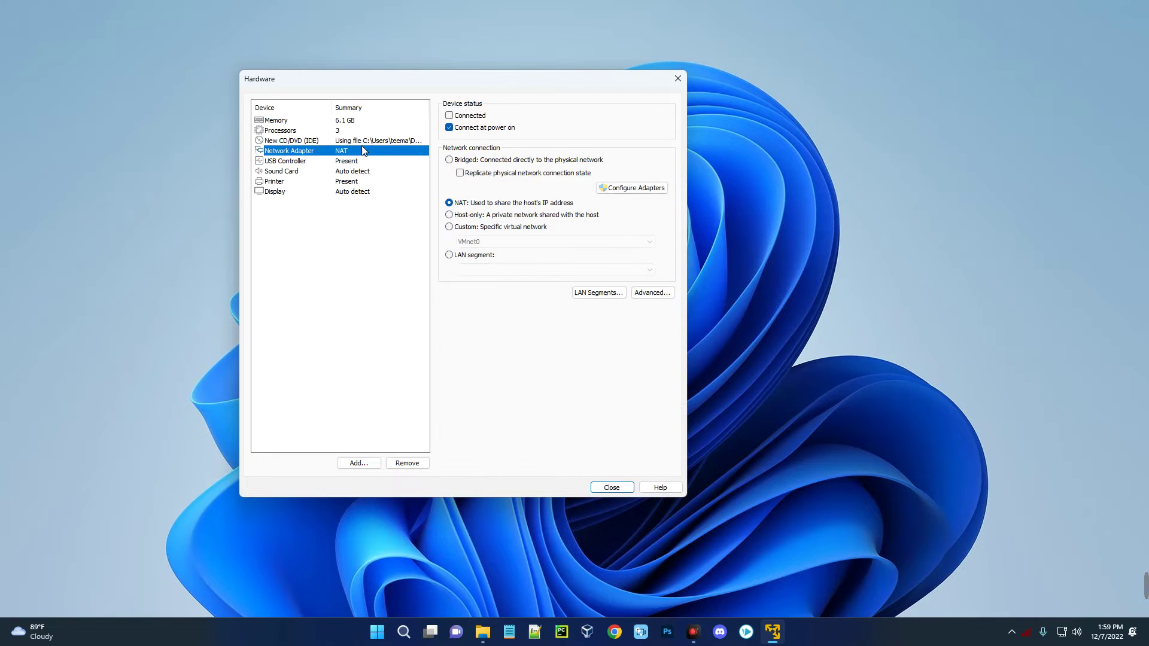
key("Up")
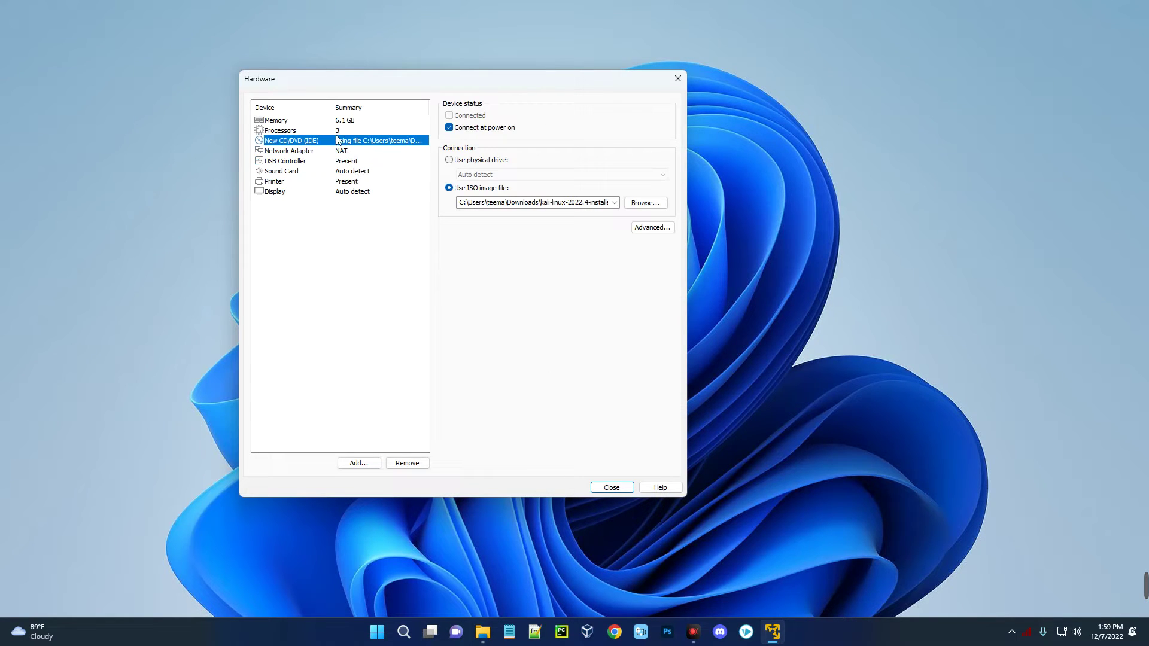
left_click(339, 153)
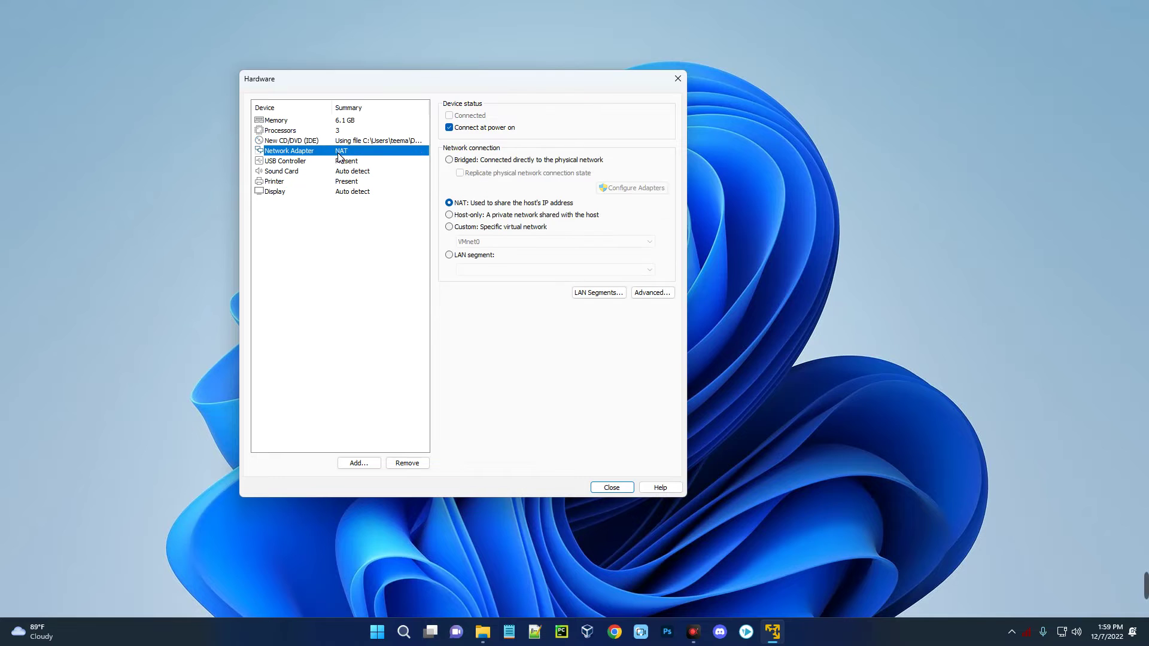
left_click(471, 161)
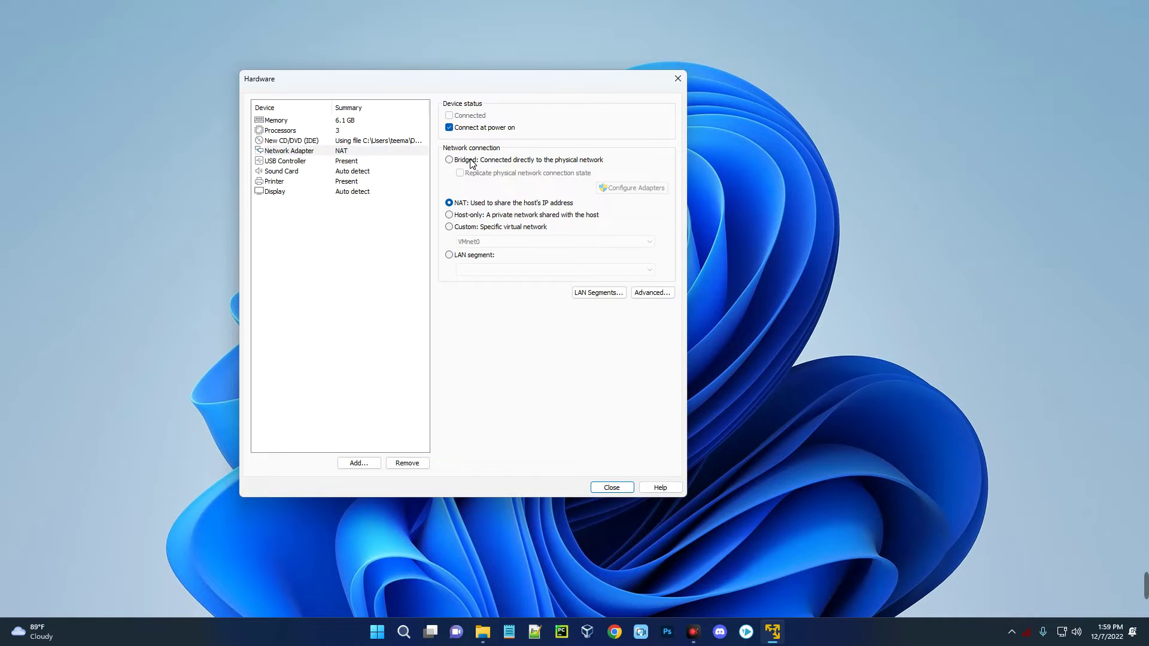
left_click(473, 205)
- Close the Hardware dialog and finish the wizard to create the Kali Linux 22.4 VM
left_click(601, 489)
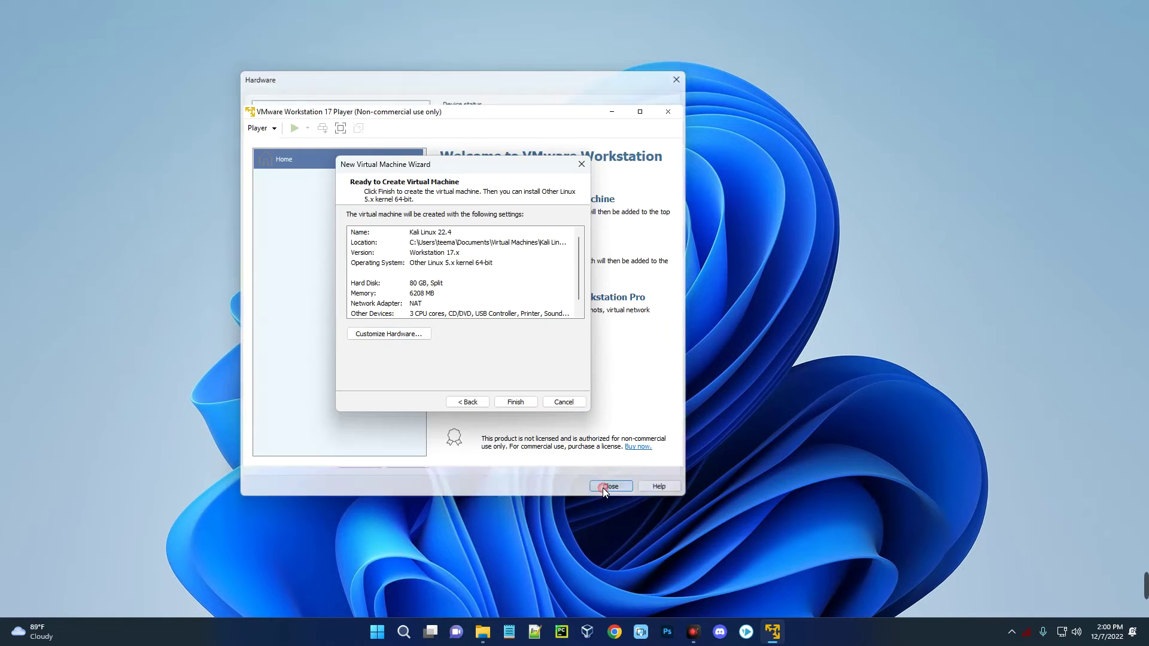
left_click(515, 403)
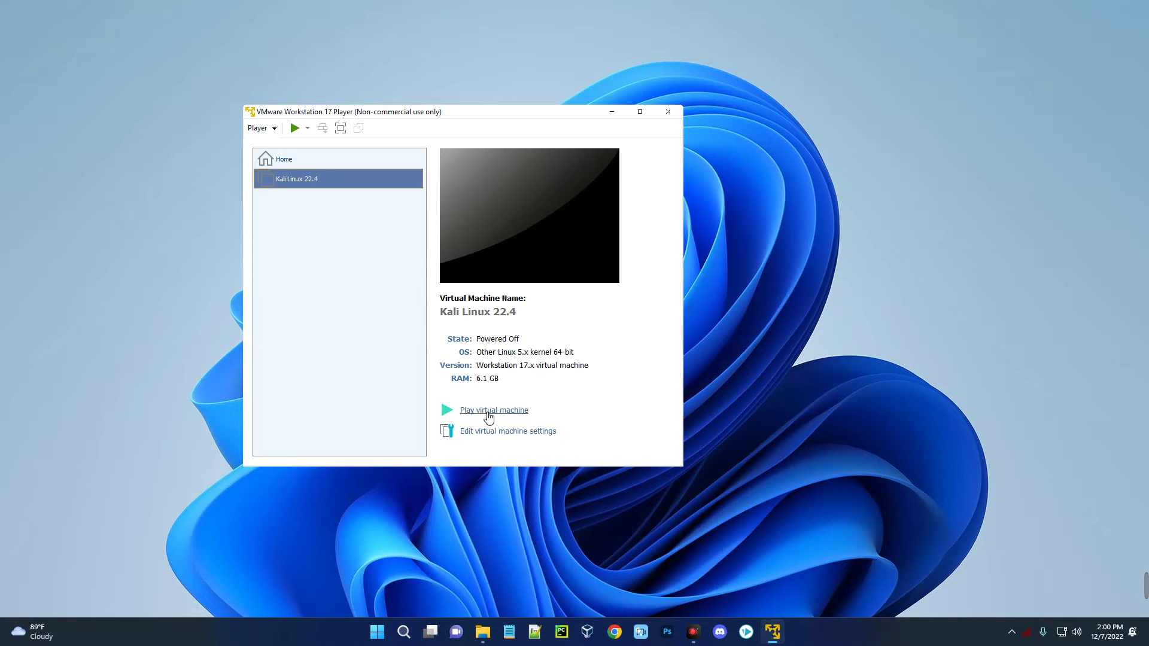
- Power on the Kali VM, start Graphical install, and accept English and United States
left_click(488, 413)
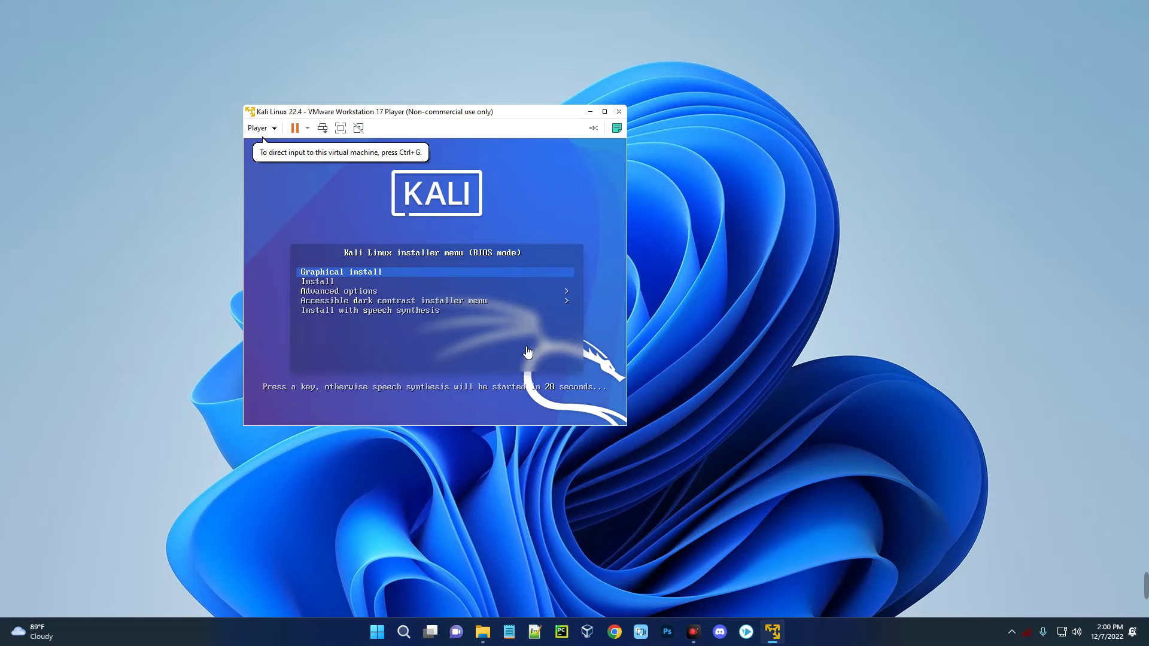
left_click(316, 191)
key("Return")
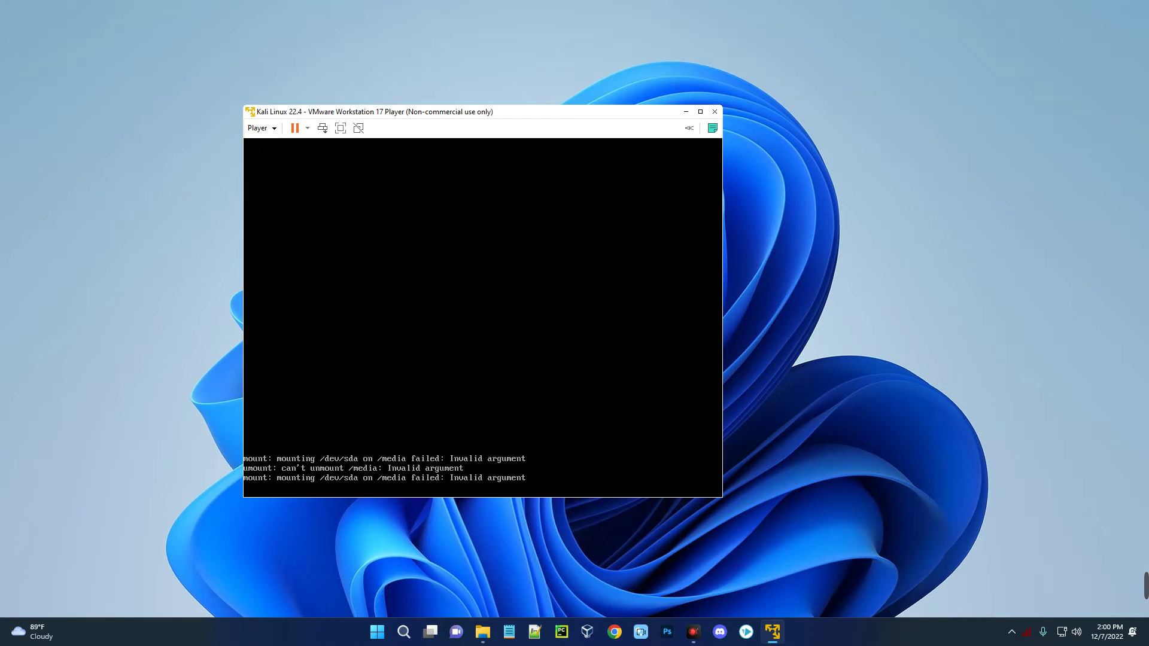
key("ctrl+alt")
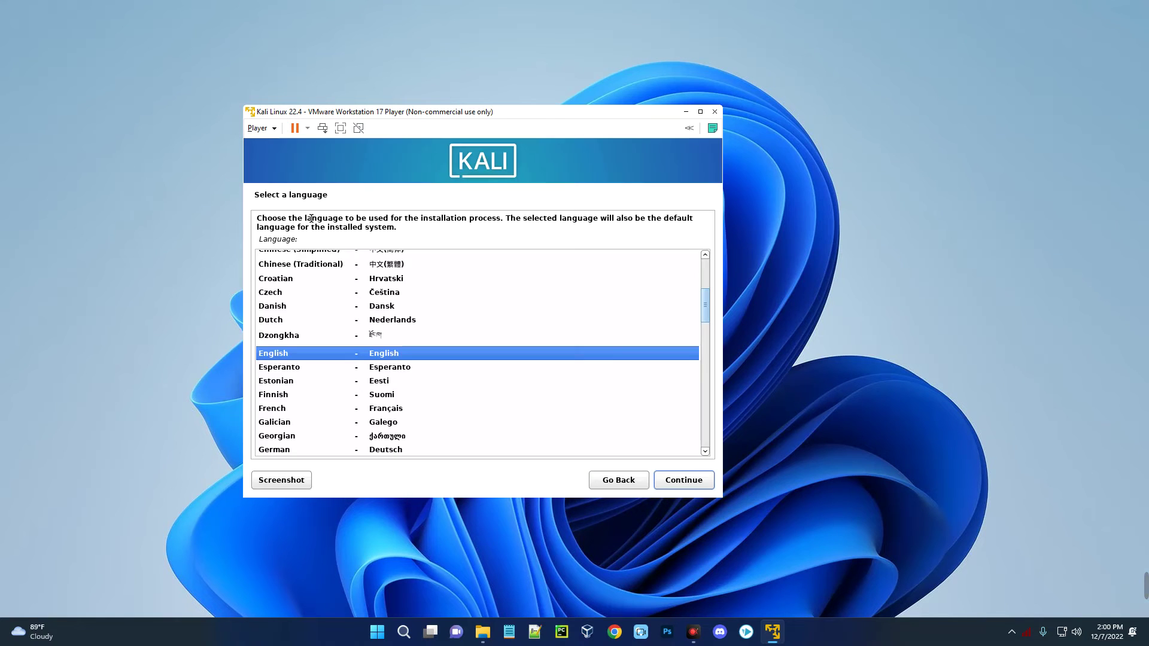
left_click(683, 482)
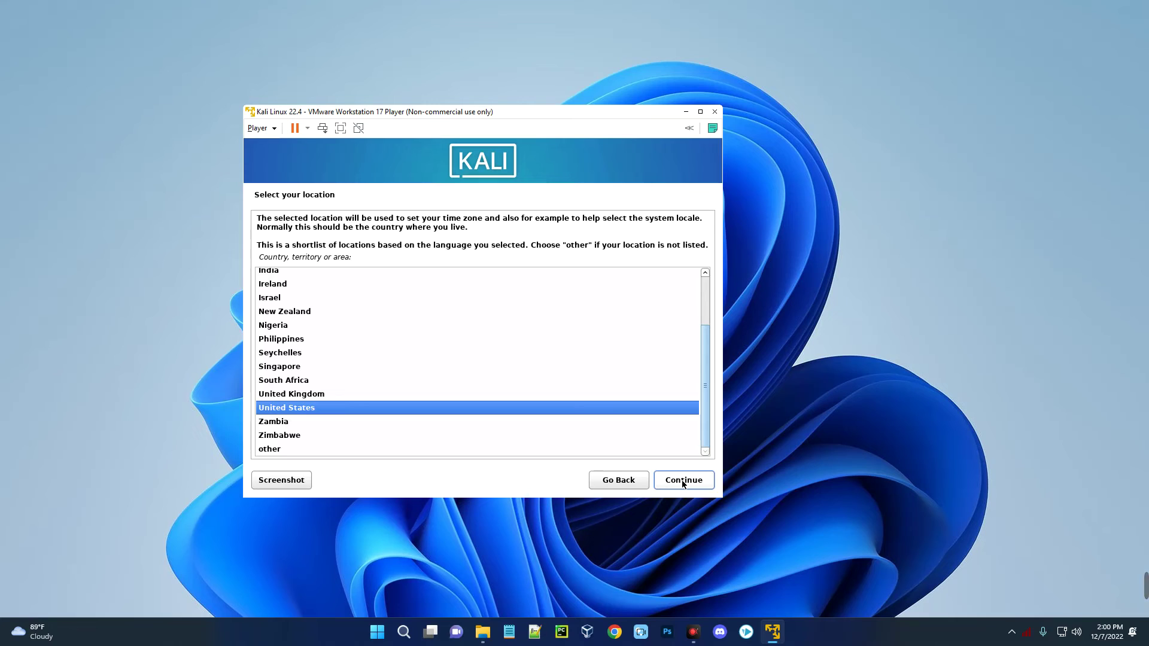
left_click(684, 481)
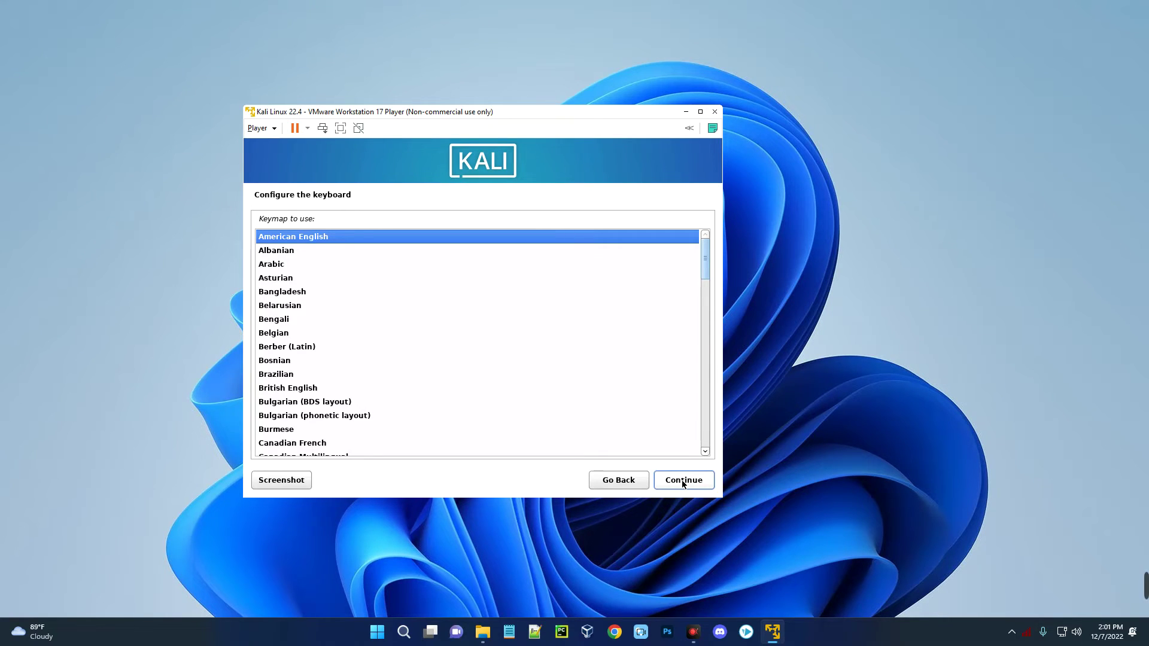
- Accept the American English keymap, hostname 'kali' and an empty domain name
left_click(683, 482)
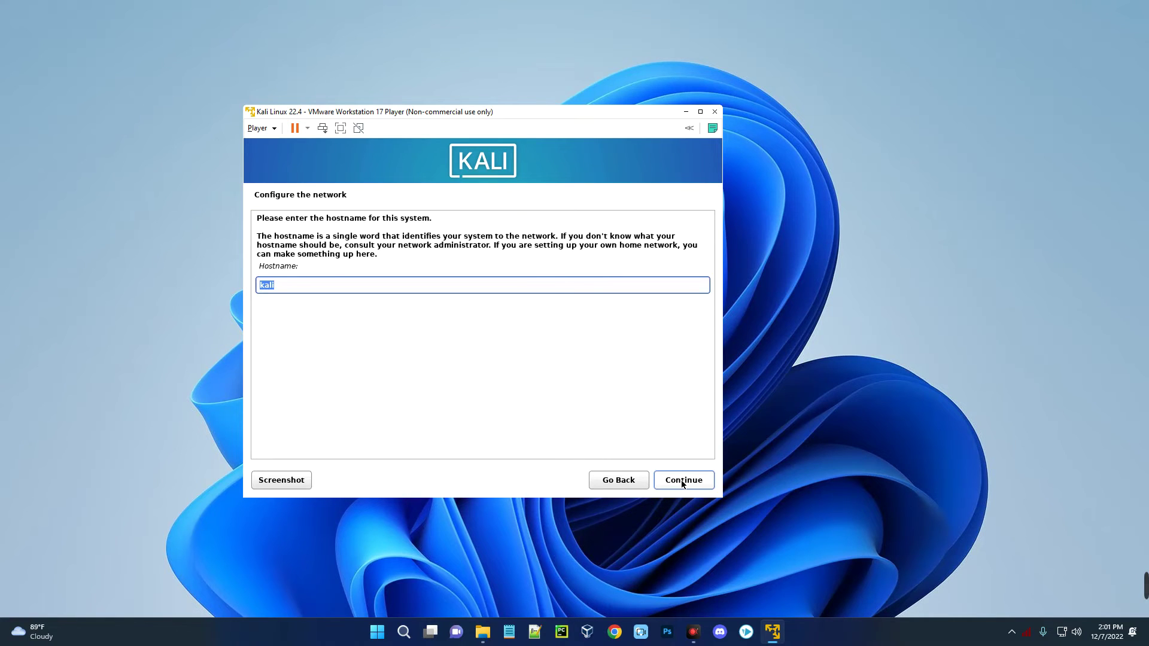
left_click(332, 281)
left_click(691, 481)
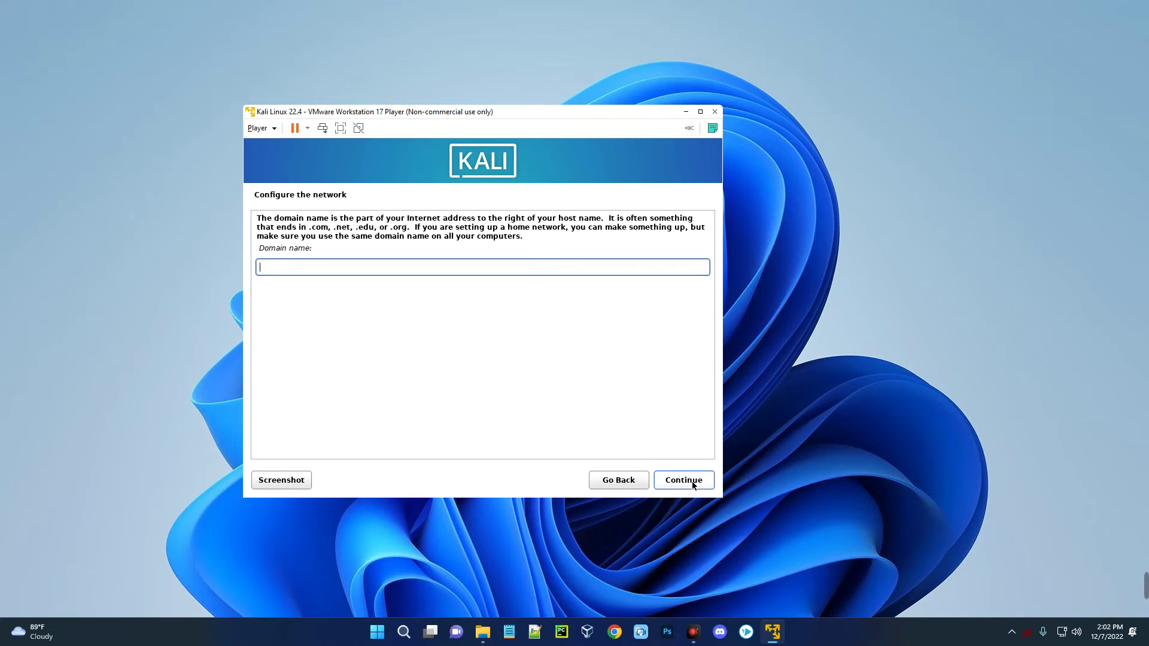
left_click(692, 481)
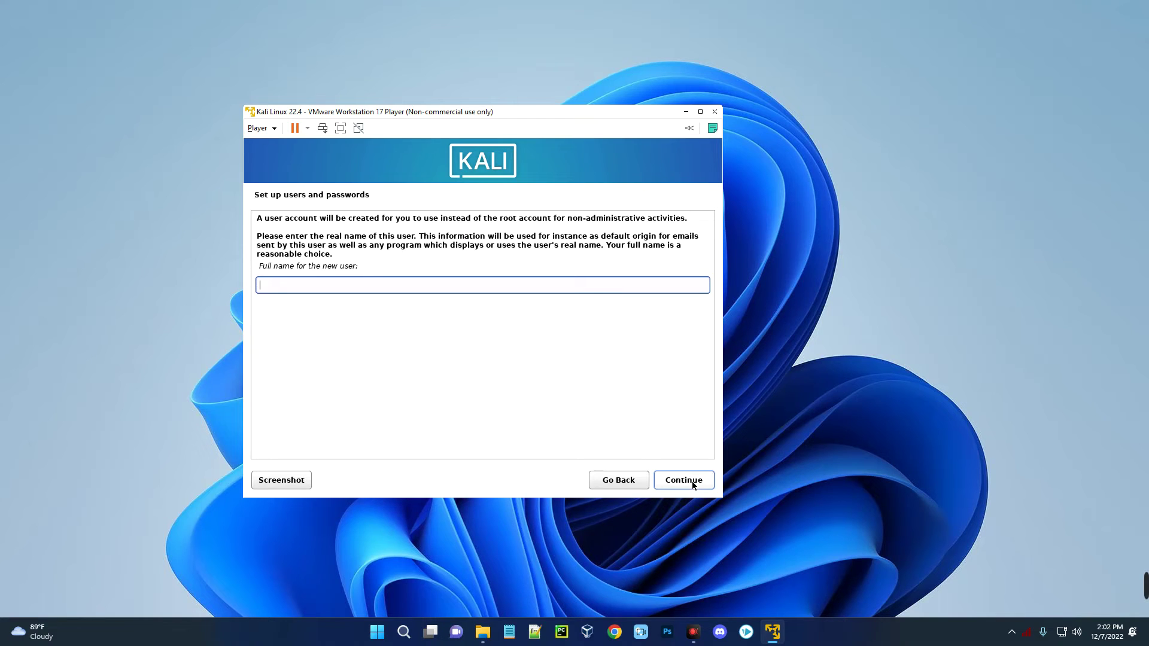
- Enter the new user's full name and extend the suggested username
type("Everythingf")
key("BackSpace")
type("Tech")
left_click(692, 481)
left_click(329, 258)
type("-tech")
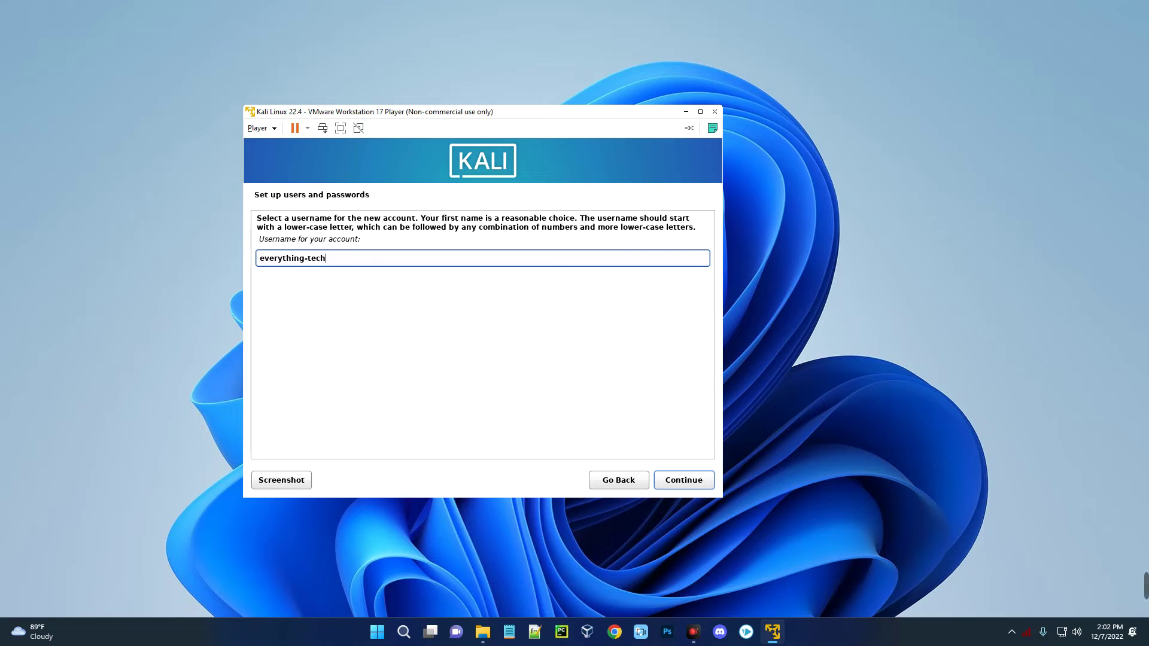
left_click(697, 482)
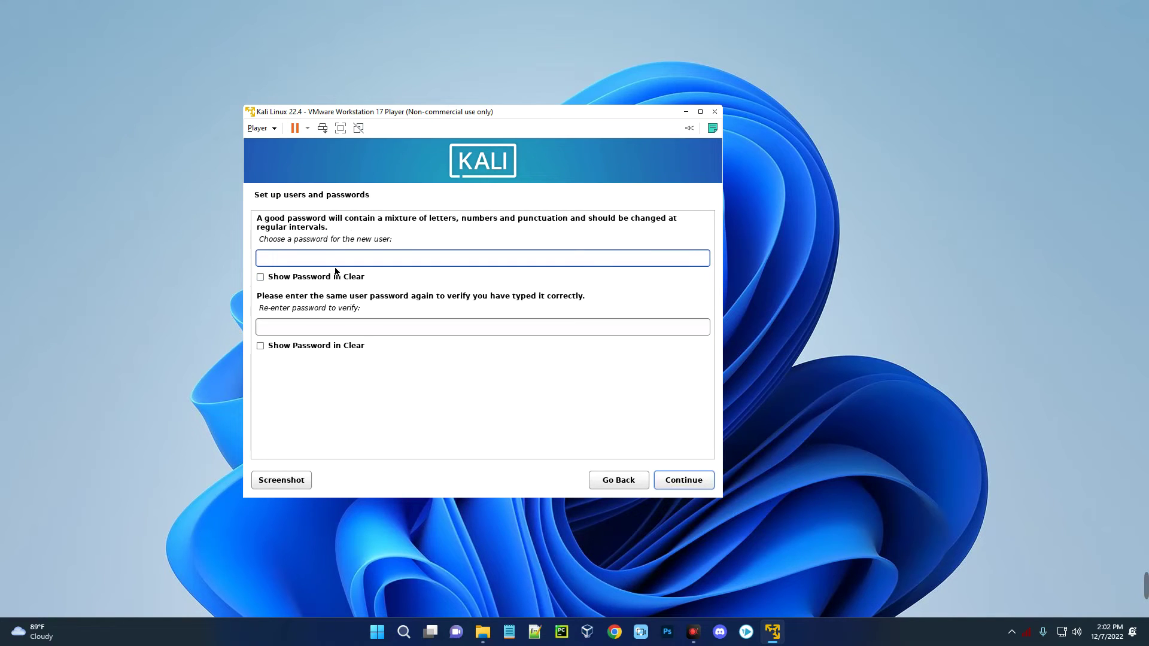
- Enter and confirm the new user's password
type("123456789")
left_click(330, 328)
type("12345678")
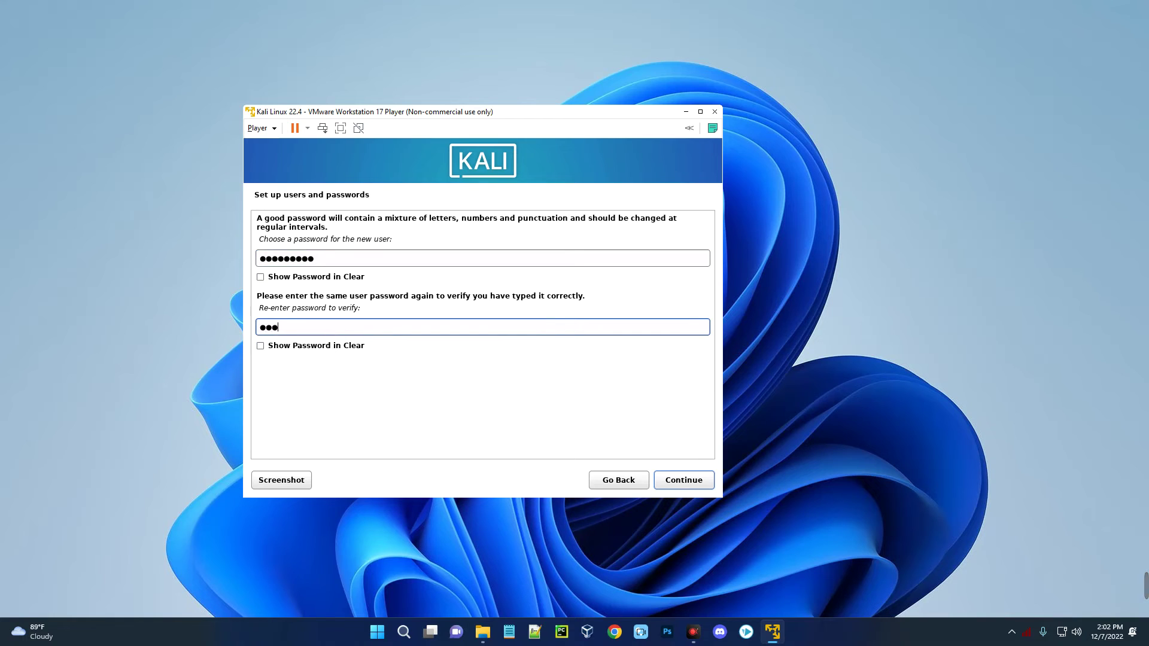
type("9")
left_click(663, 481)
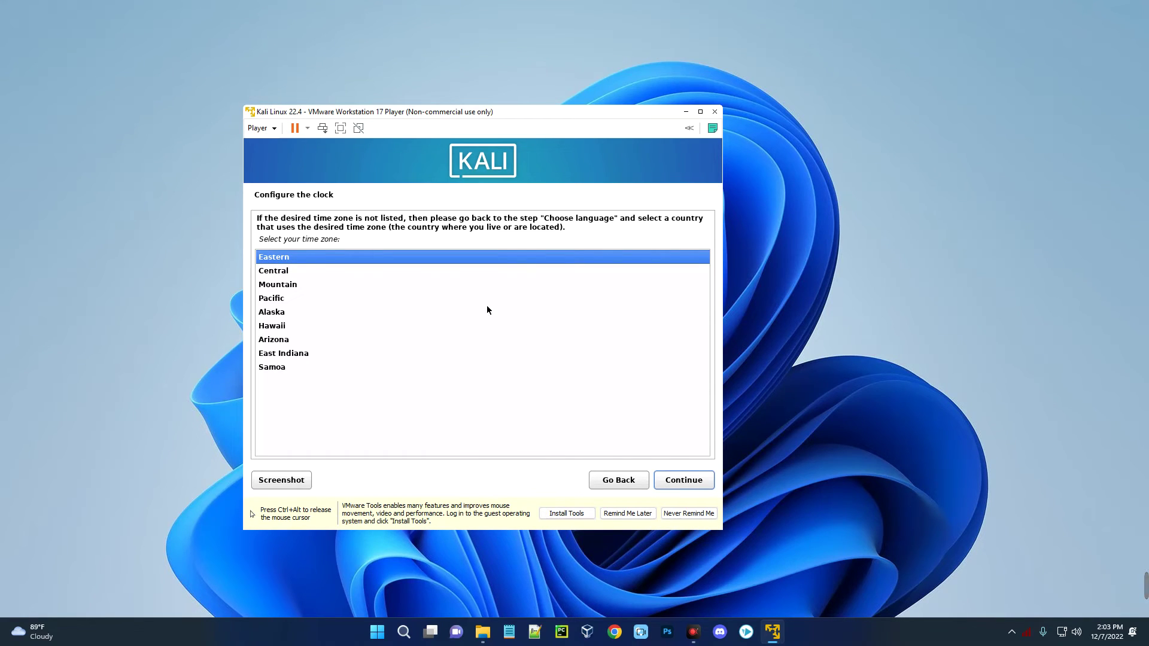
- Keep Eastern time and guided-partition the whole 85.9 GB disk as one partition, writing changes
left_click(684, 484)
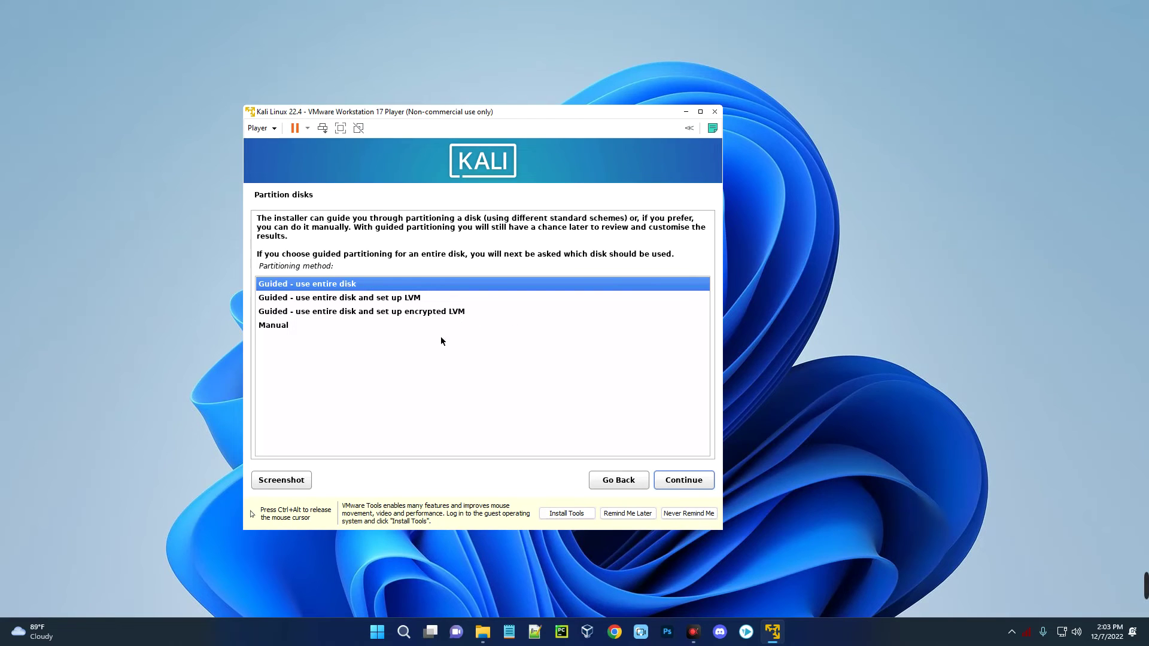
left_click(674, 484)
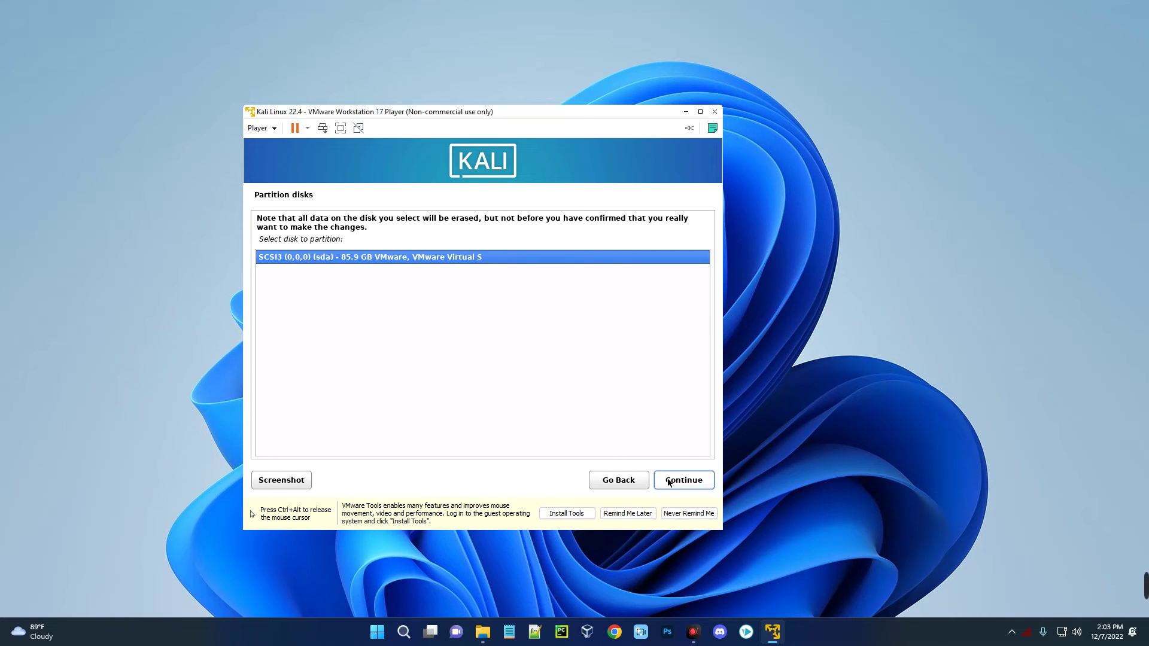
left_click(680, 484)
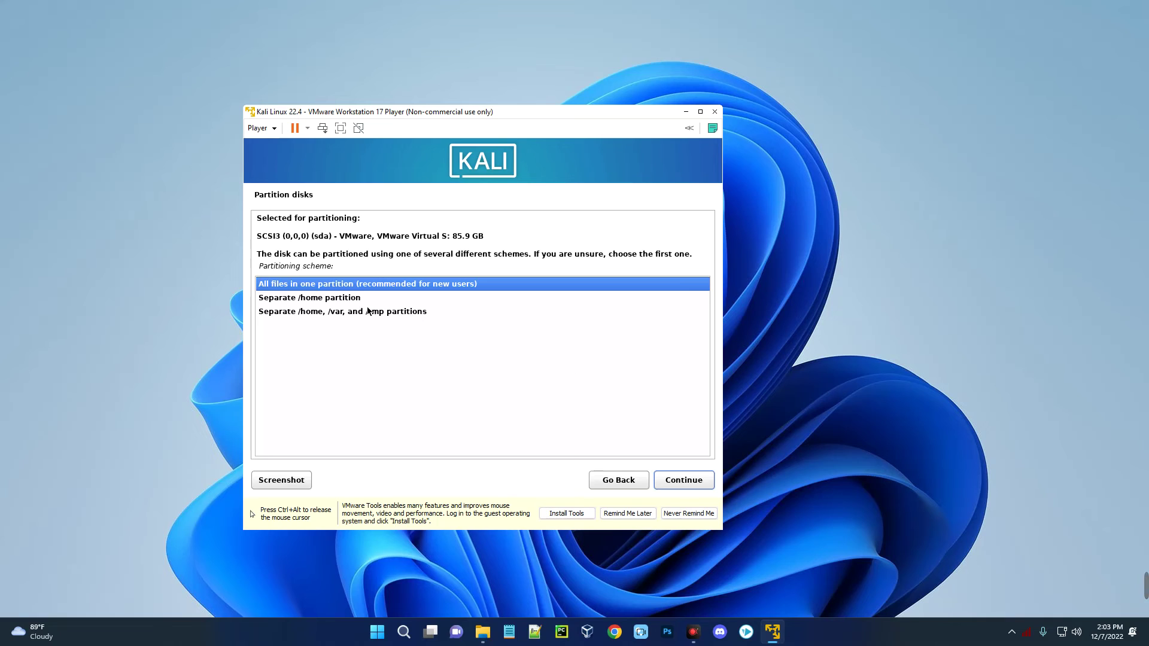
left_click(684, 482)
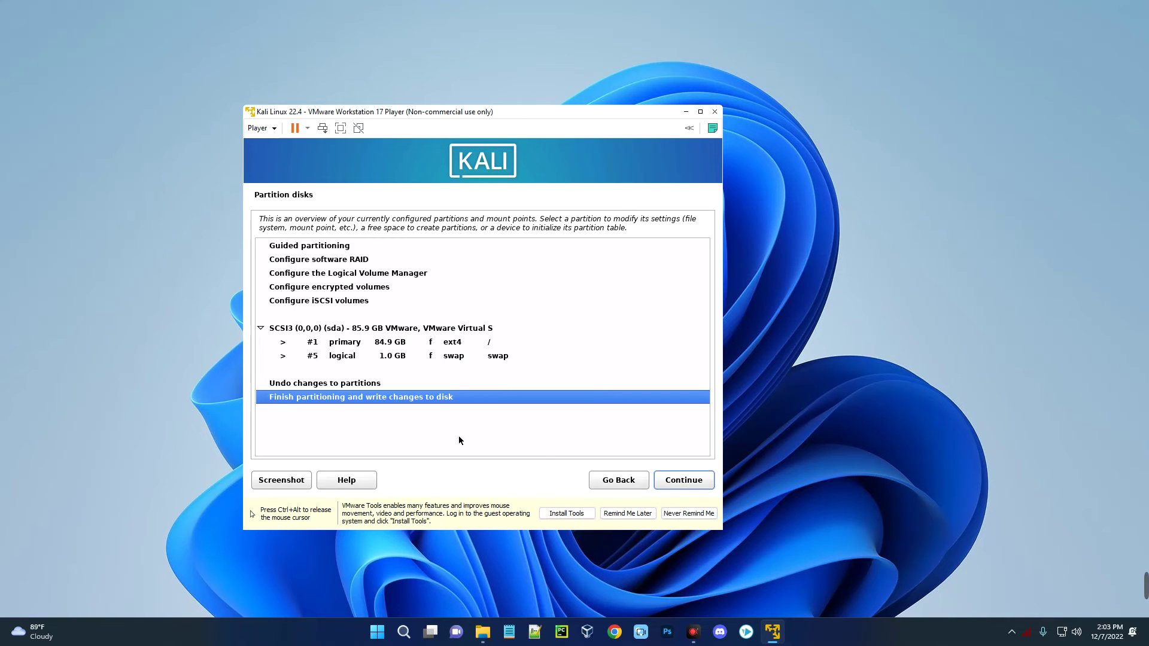
left_click(677, 483)
left_click(275, 336)
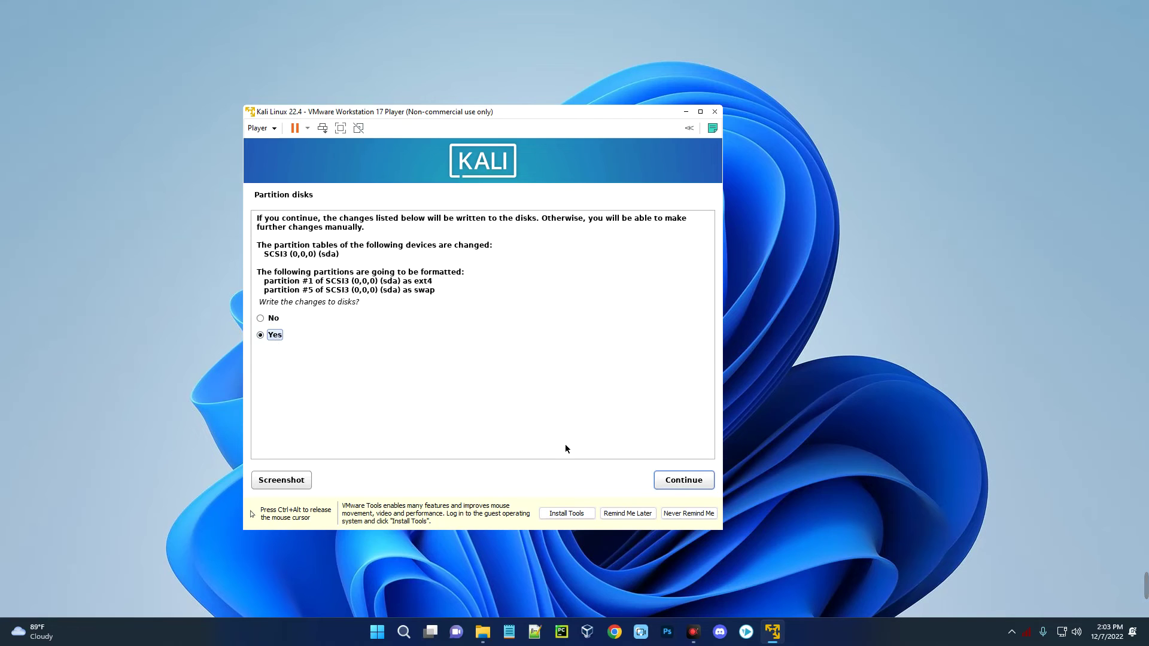
left_click(685, 485)
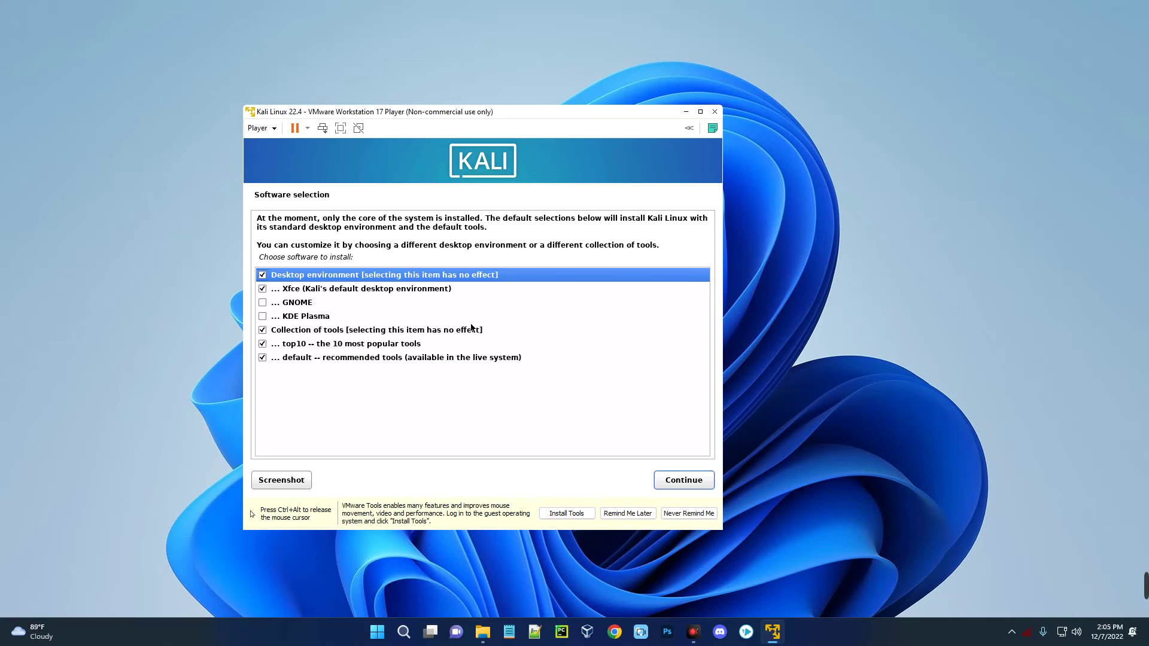
- Compare the Xfce, GNOME and KDE Plasma options, then install the default Xfce selection
left_click(306, 291)
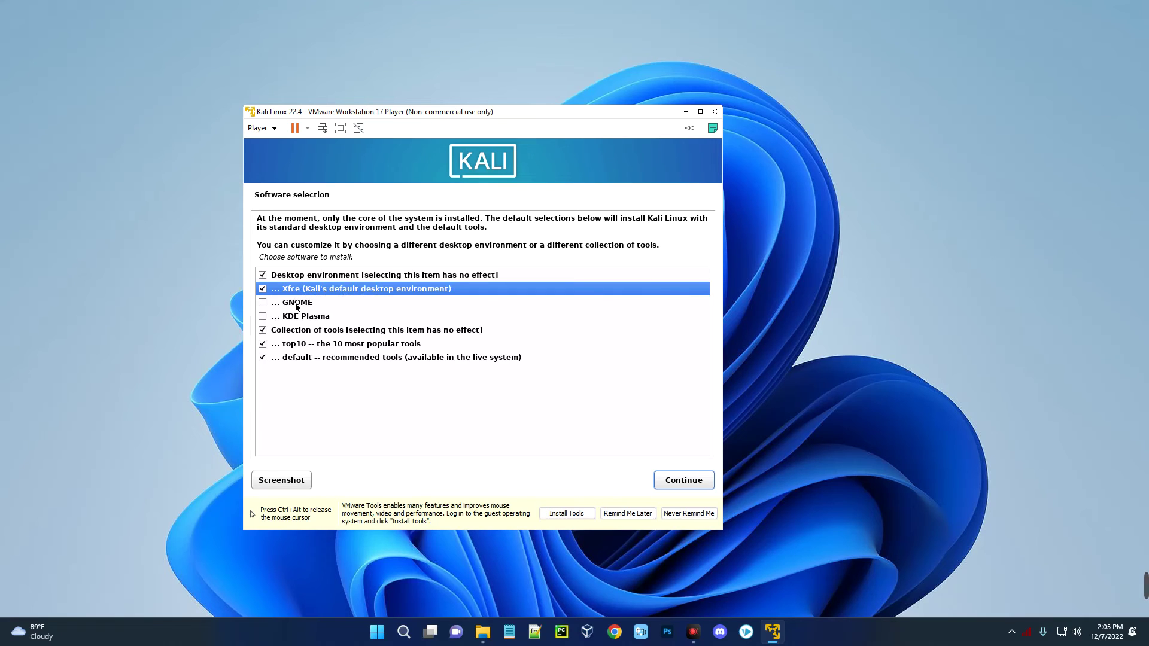
left_click(283, 307)
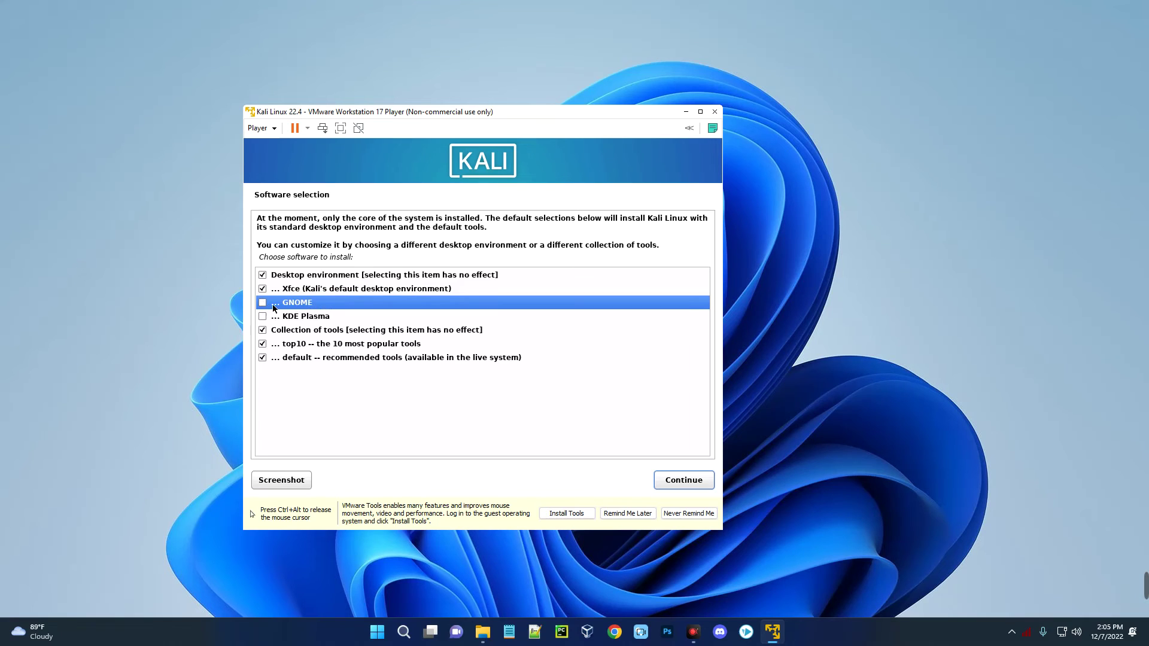
left_click(296, 318)
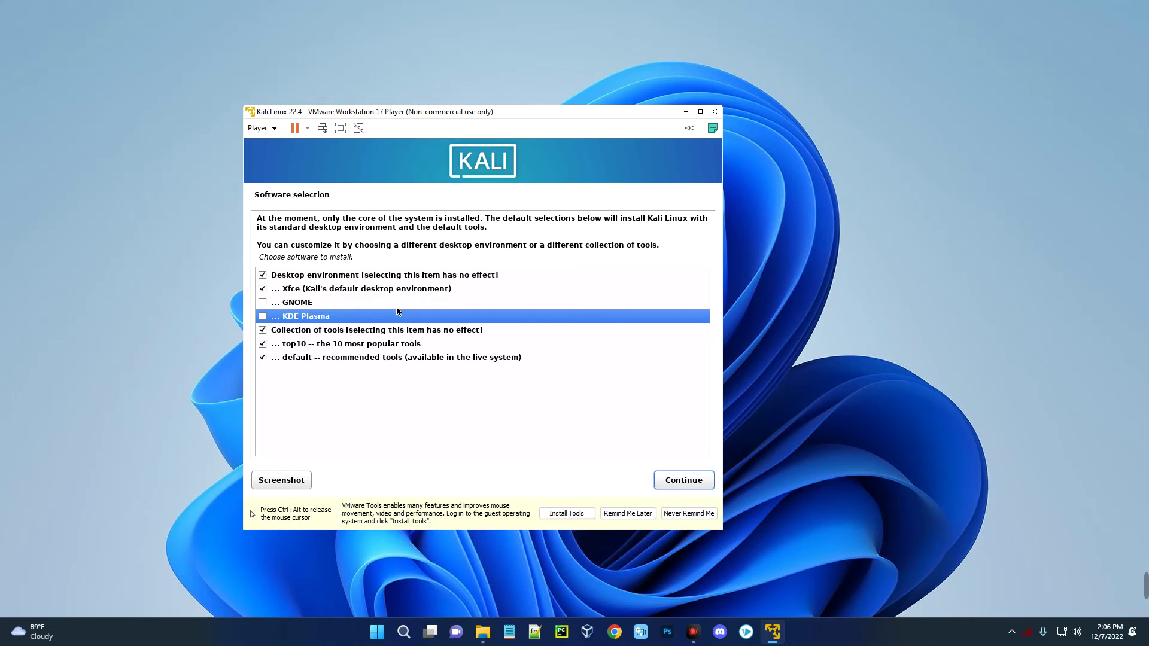
left_click(373, 290)
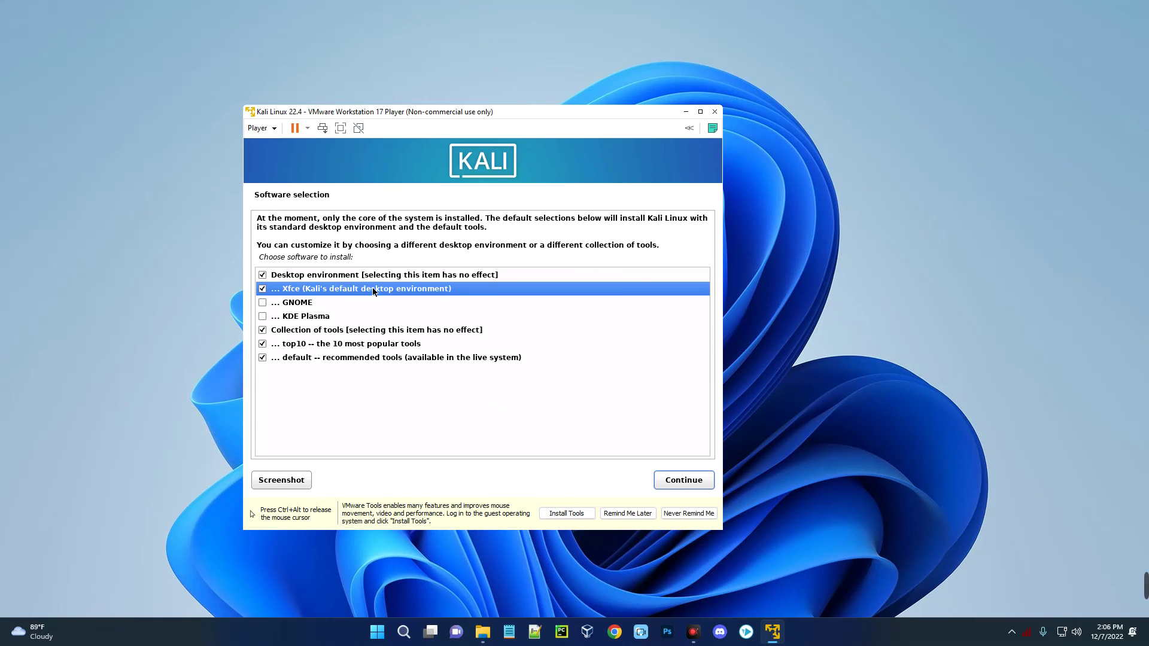
left_click(686, 486)
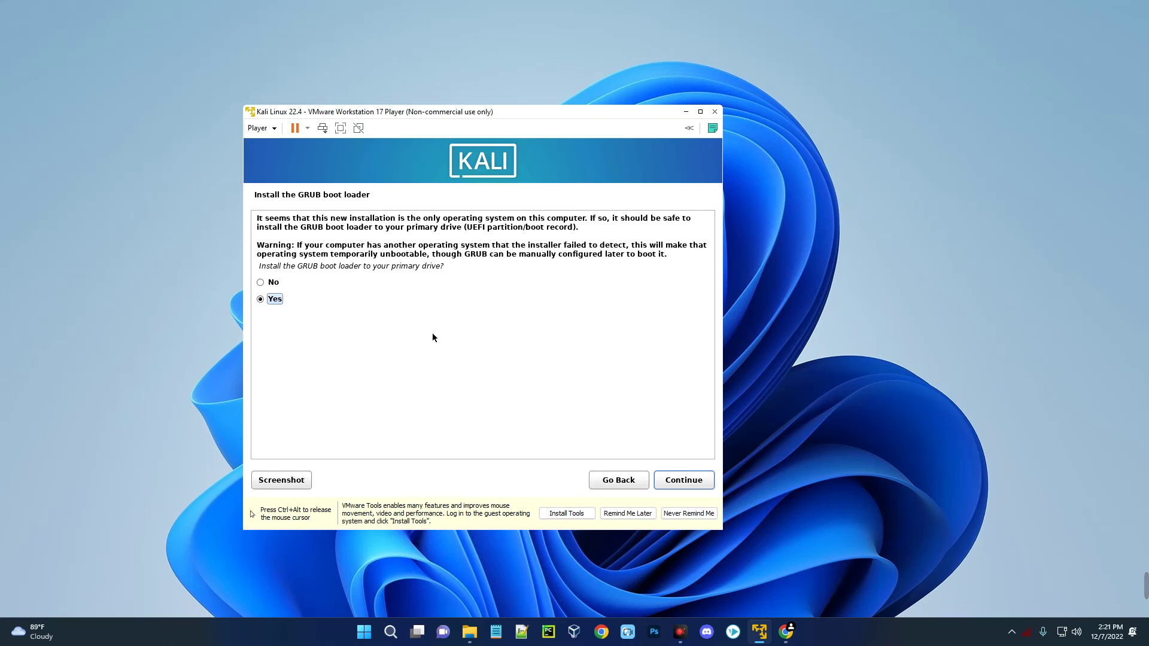
- Install GRUB on /dev/sda and complete the installation to reboot into Kali
left_click(692, 490)
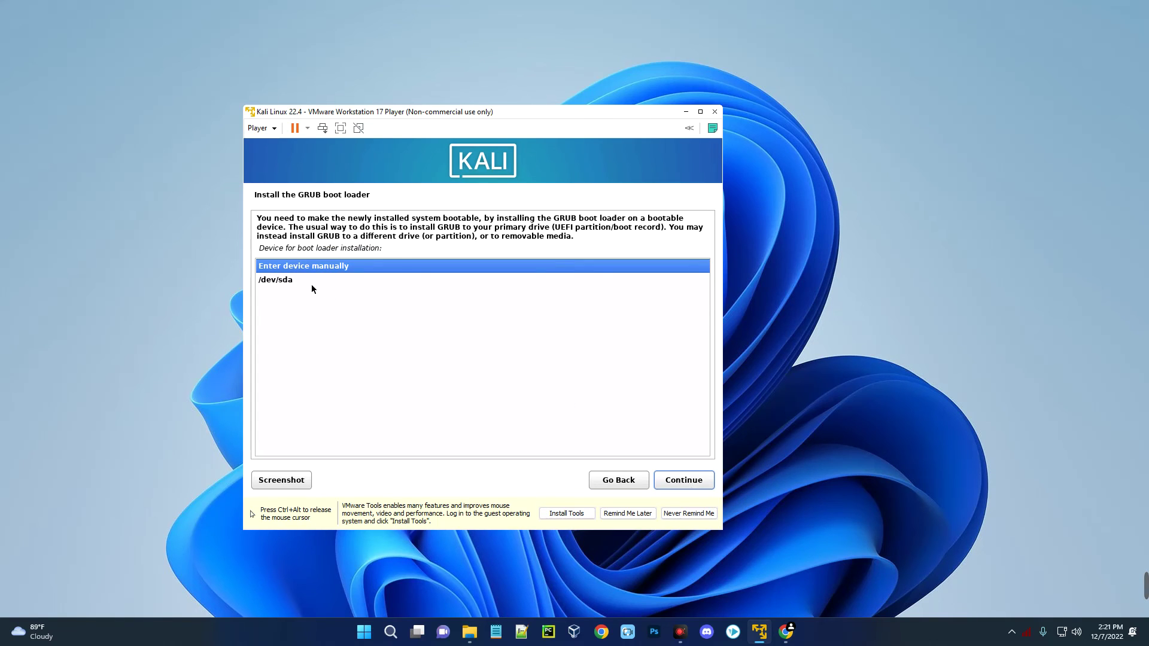
left_click(274, 280)
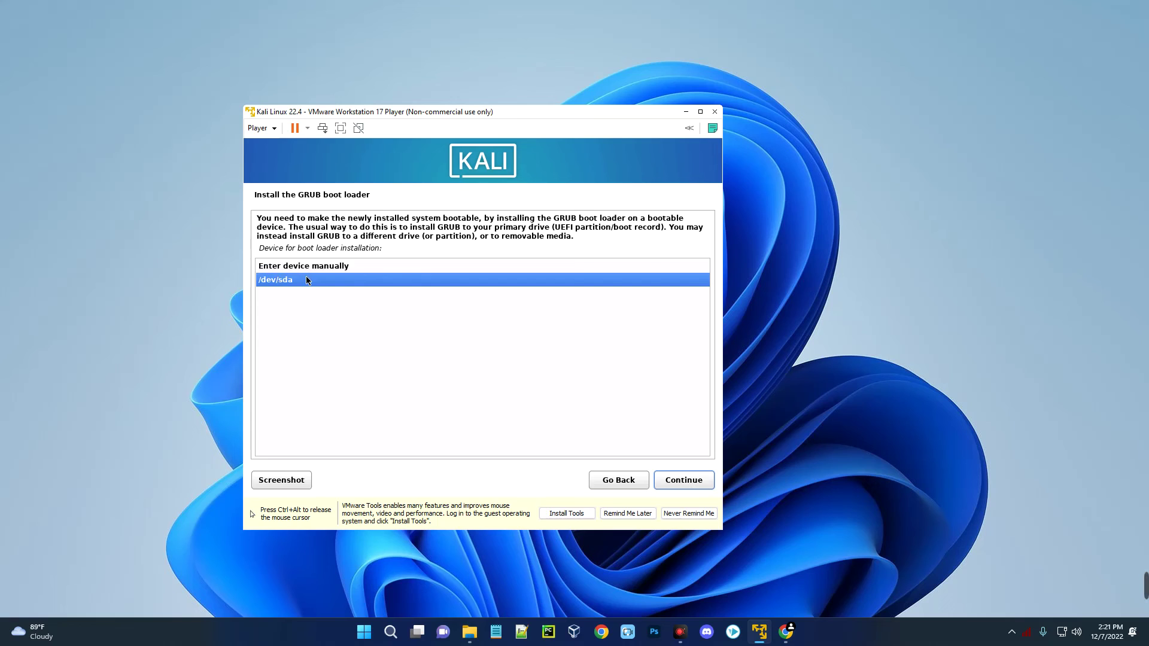
left_click(684, 483)
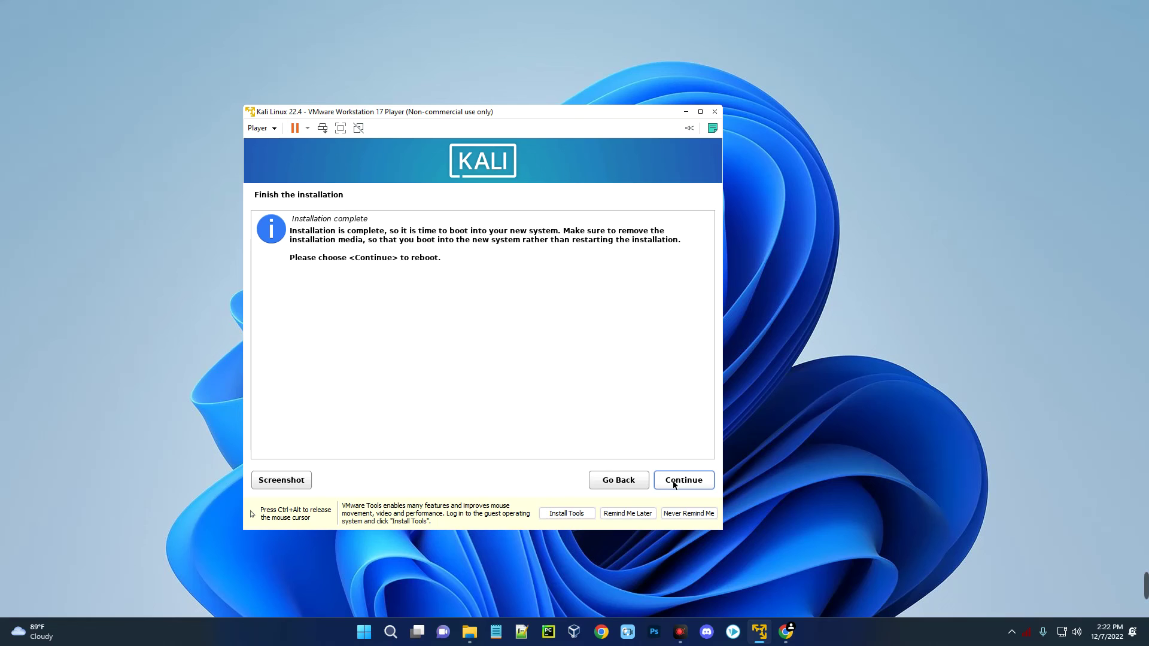
left_click(673, 481)
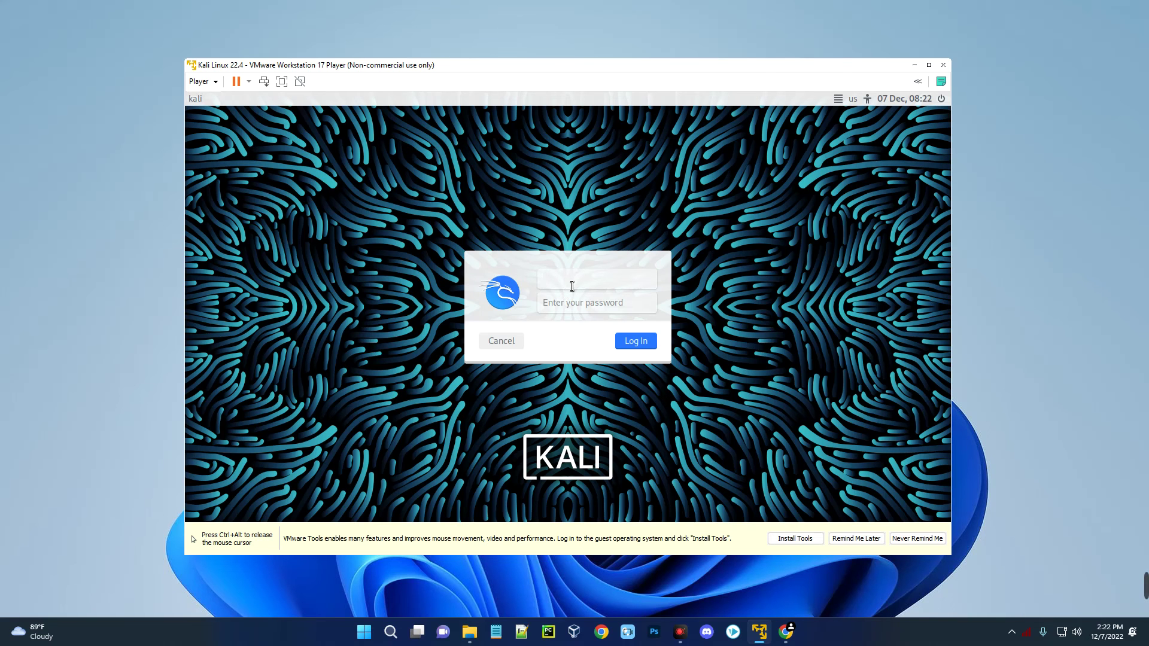
- Log in to Kali with the new user's username and password
type("everything-tech")
key("Tab")
type("kali12")
left_click(630, 341)
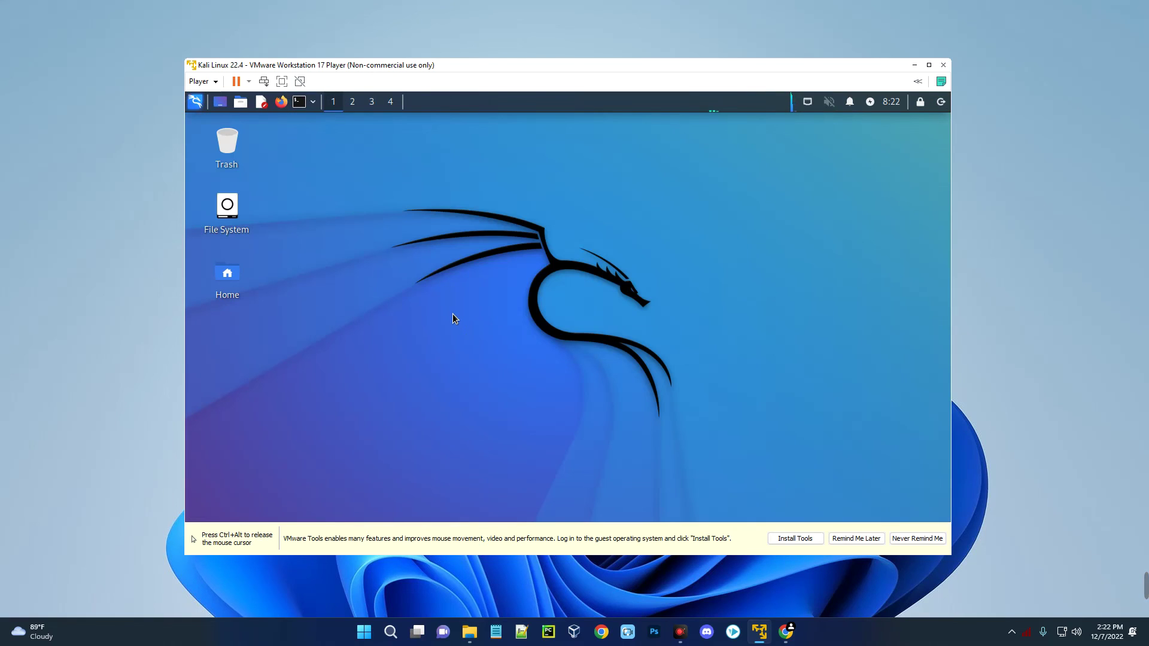
- Maximize the VM window to fill the screen and open a terminal from the panel
key("ctrl+alt")
left_click(929, 64)
left_click(629, 318)
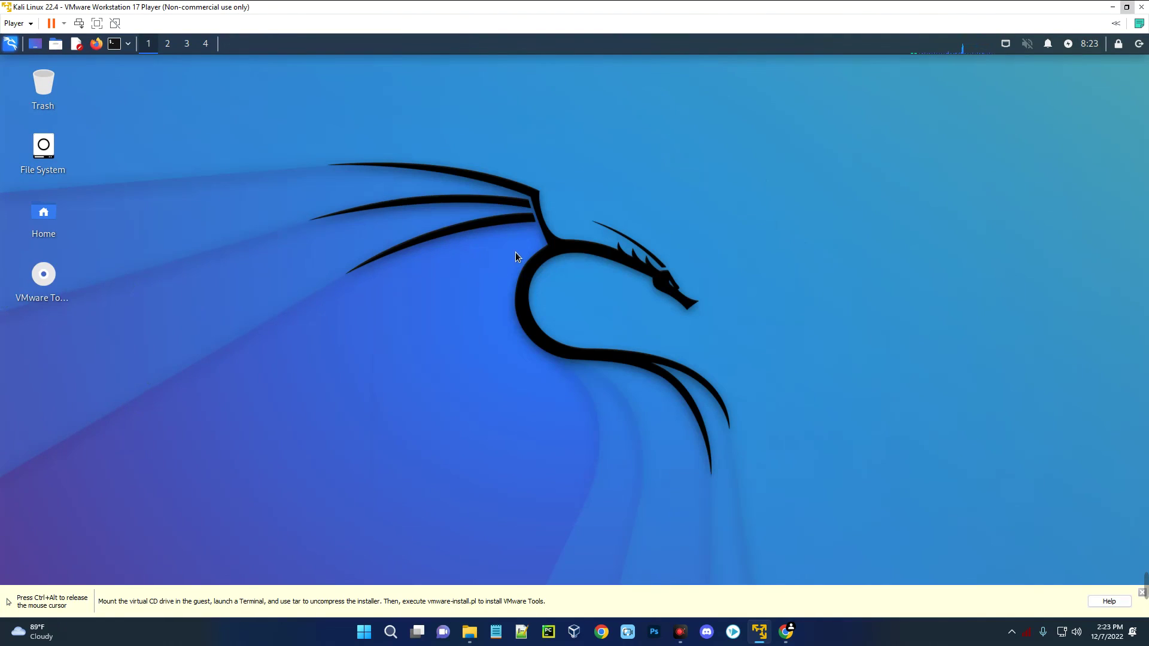
left_click(116, 46)
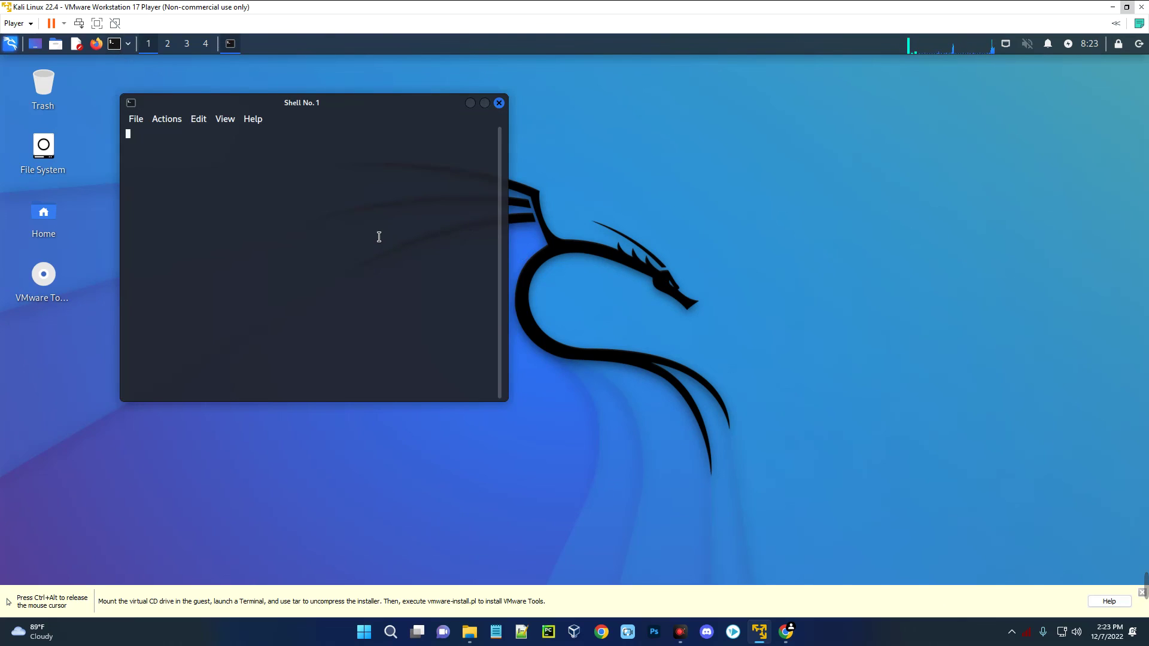